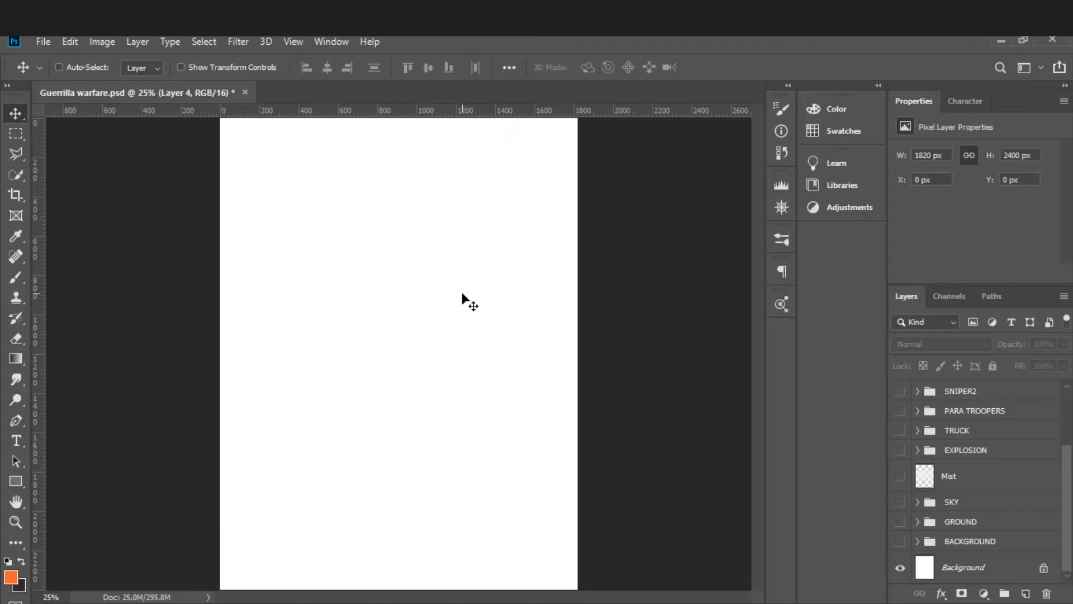
# Expand the BACKGROUND group and make the group and its asphalt city-lights layer visible
pyautogui.hotkey('ctrl', '-')
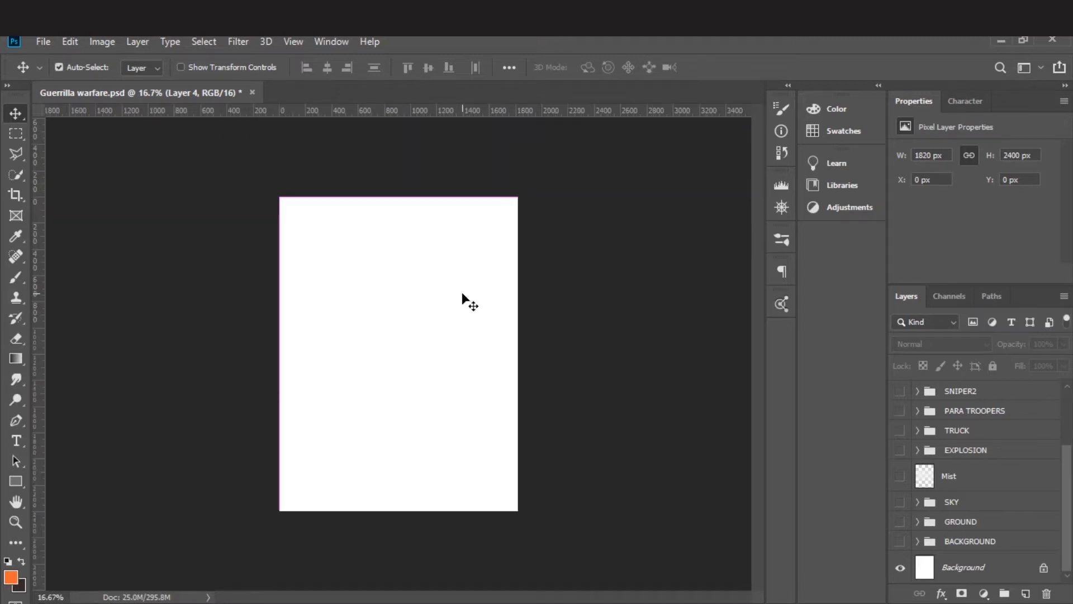
pyautogui.hotkey('ctrl', '+')
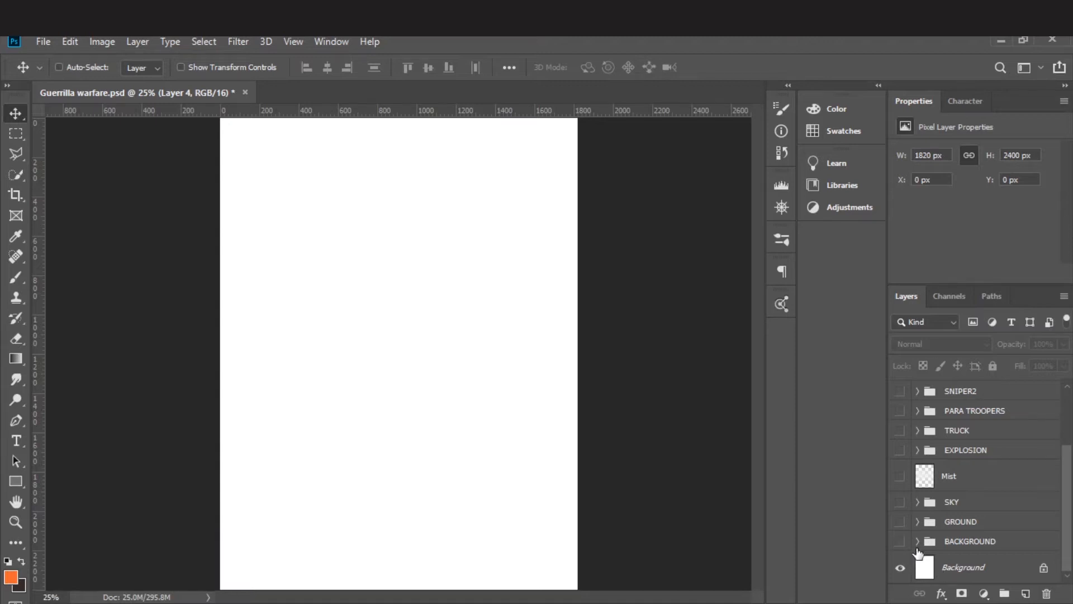
pyautogui.click(917, 541)
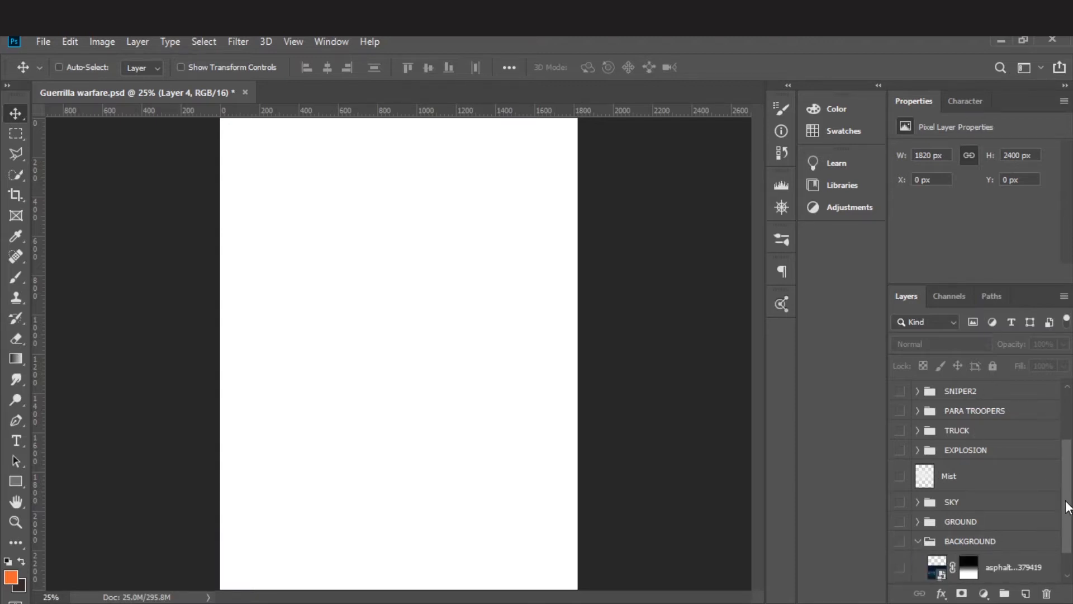
pyautogui.moveTo(1066, 498); pyautogui.dragTo(1068, 538)
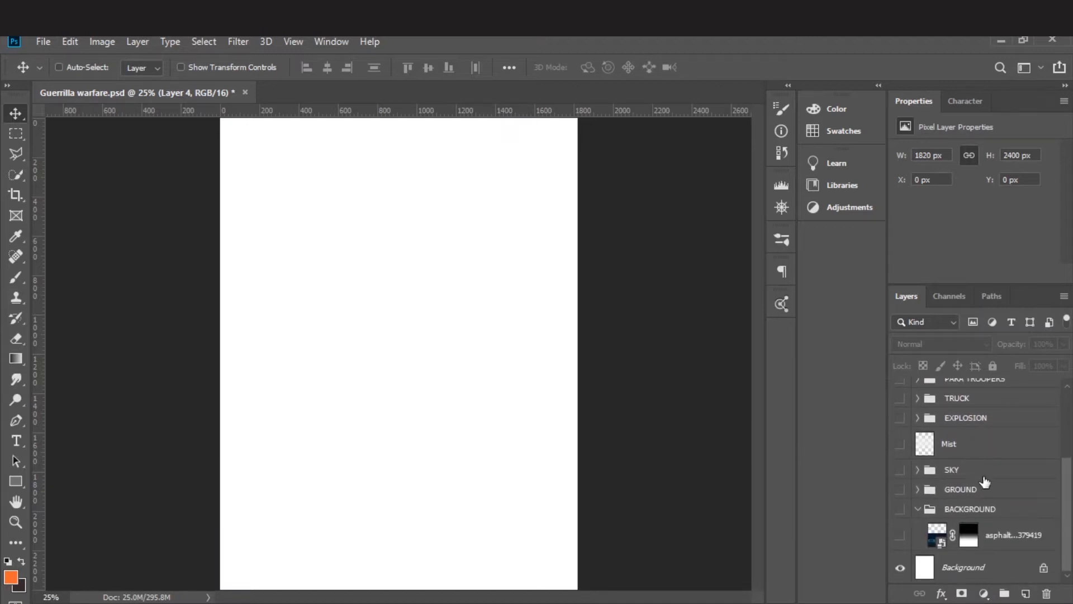
pyautogui.click(900, 536)
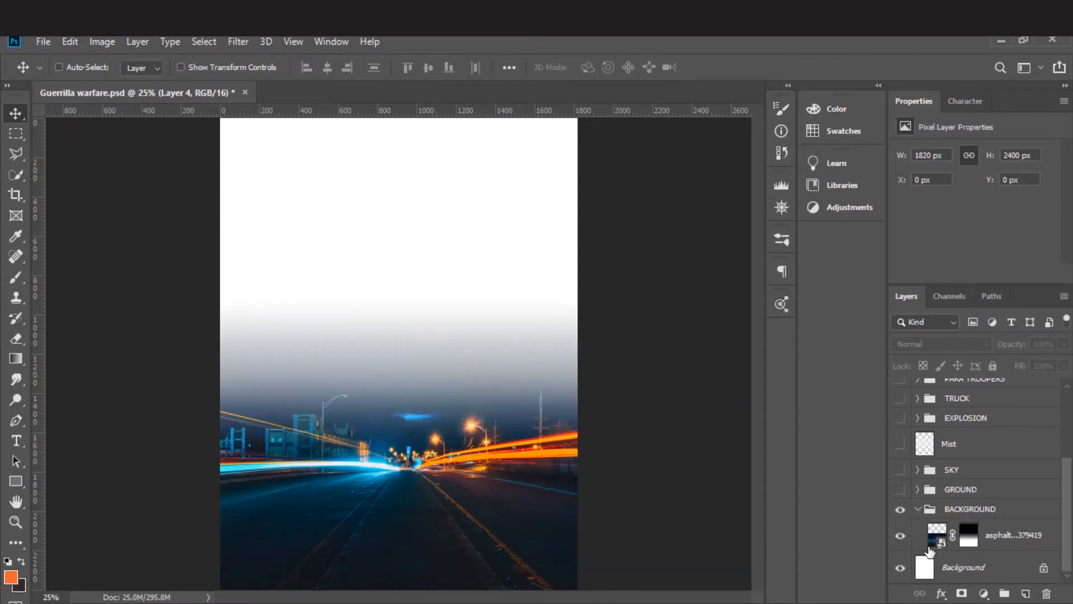
pyautogui.click(968, 538)
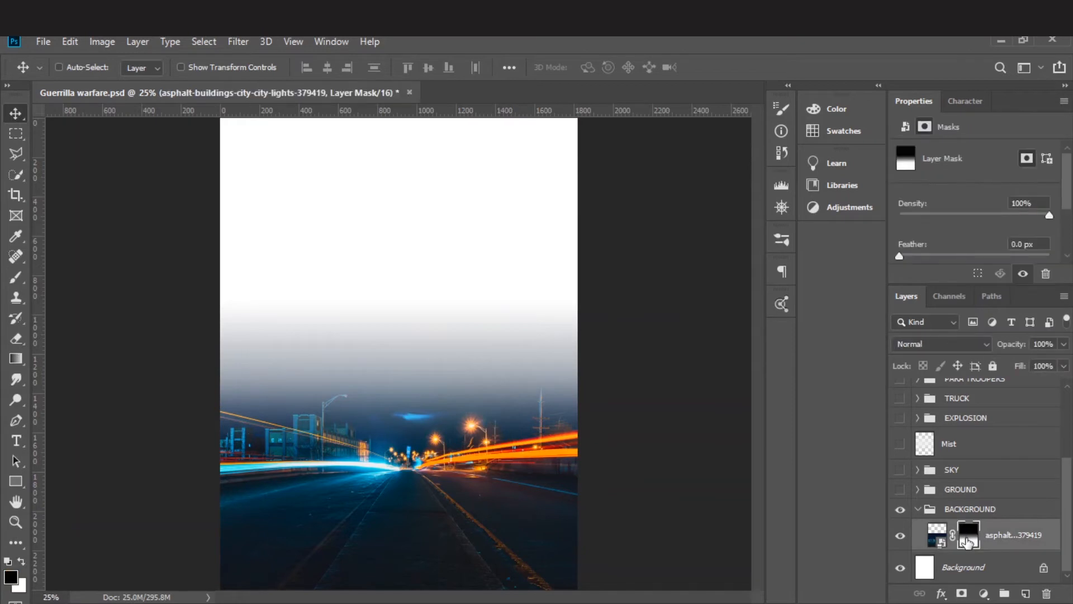
pyautogui.keyDown('alt'); pyautogui.click(969, 539); pyautogui.keyUp('alt')
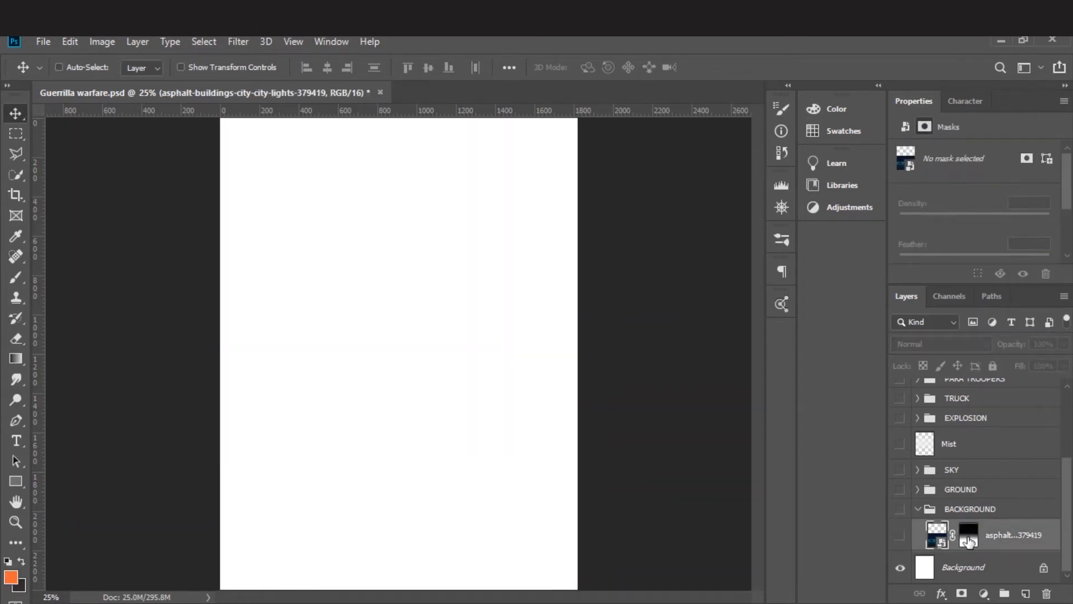
pyautogui.click(900, 509)
pyautogui.click(901, 537)
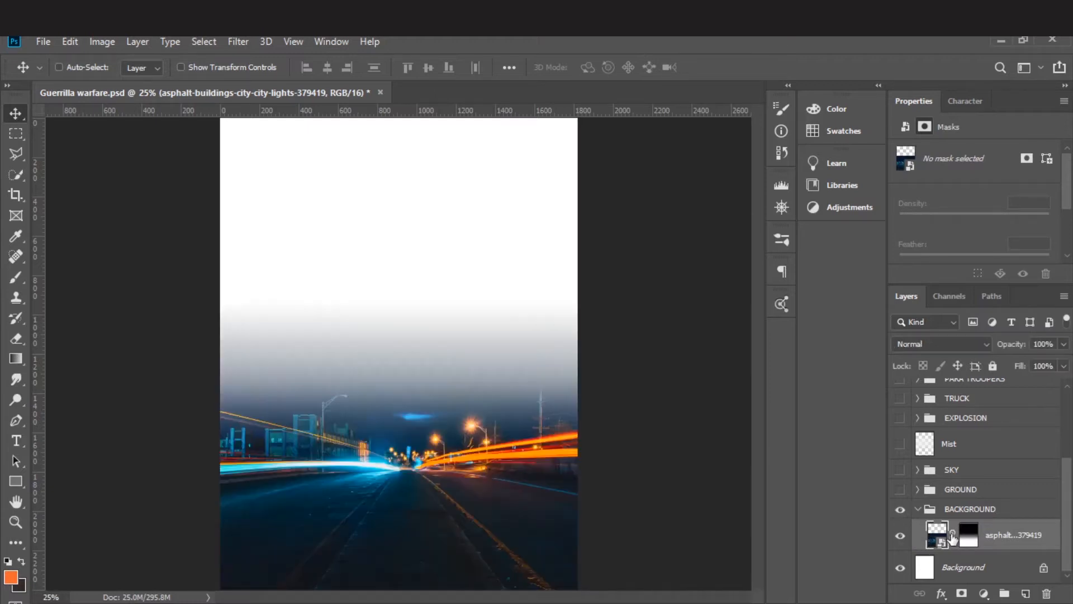
# Disable the asphalt layer's mask to inspect the full photo, re-enable the mask, and collapse the BACKGROUND group
pyautogui.click(968, 536)
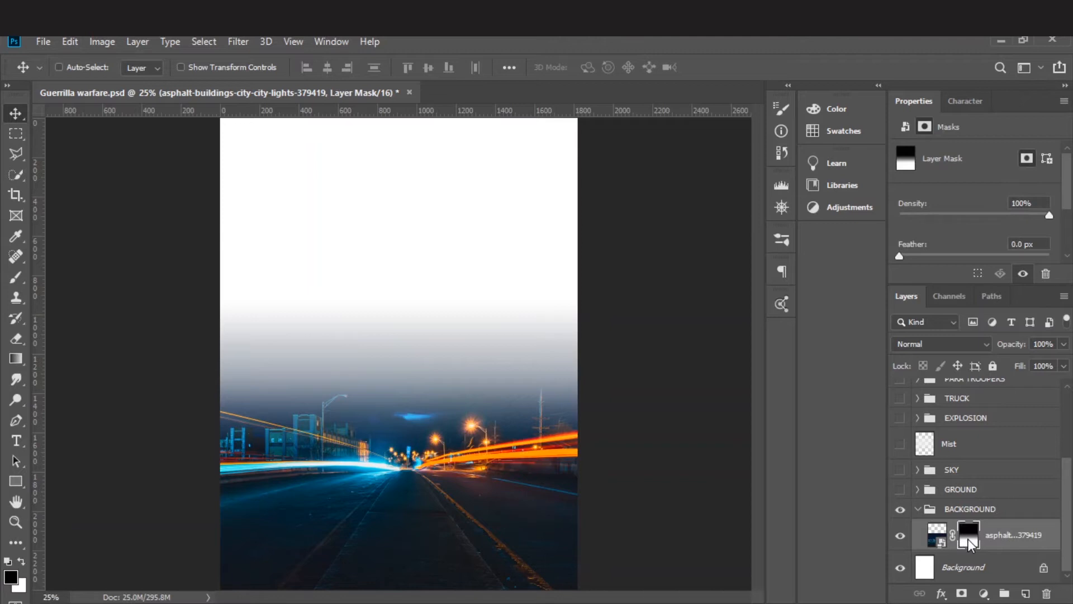
pyautogui.rightClick(968, 542)
pyautogui.click(983, 402)
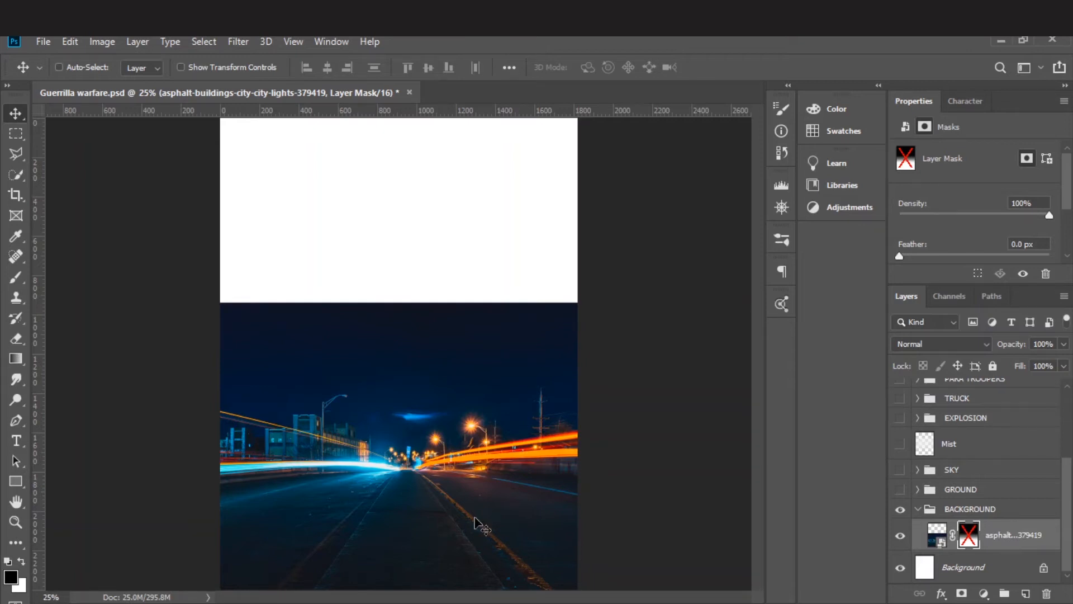
pyautogui.rightClick(971, 543)
pyautogui.click(981, 407)
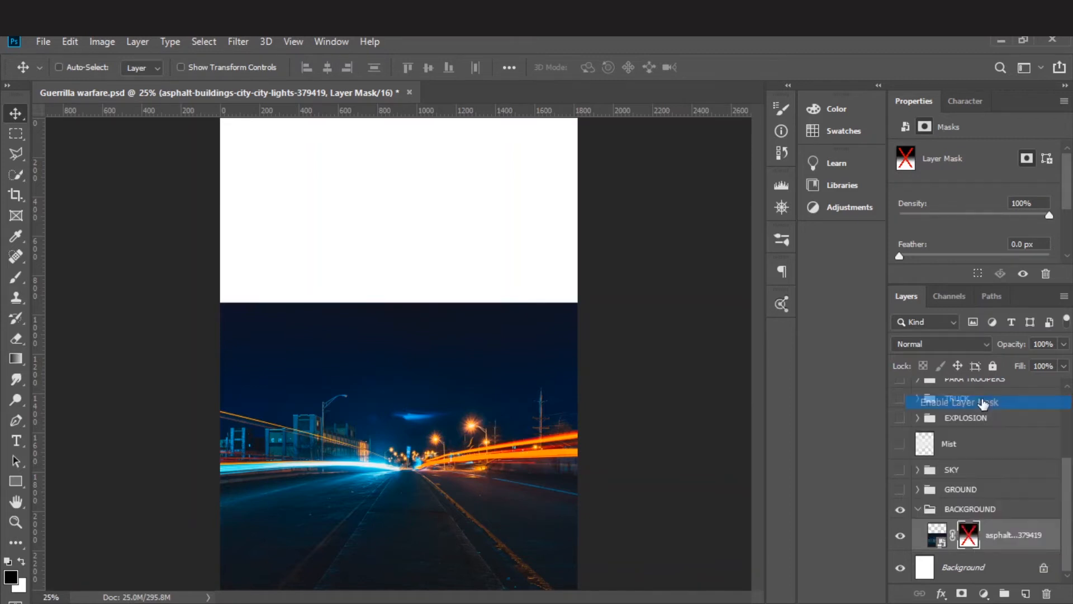
pyautogui.click(917, 509)
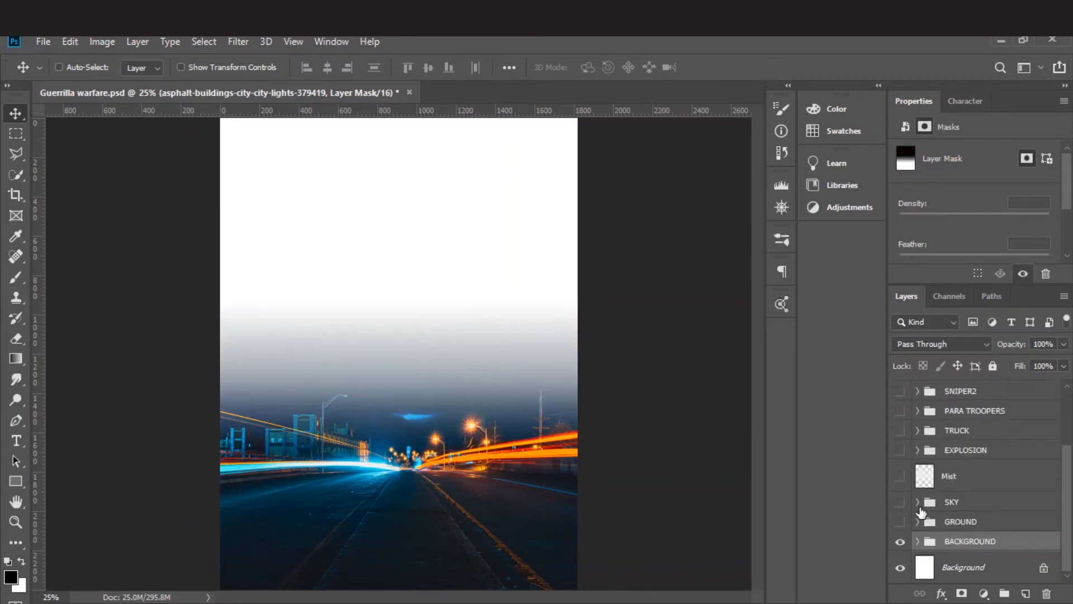
# Make the GROUND group visible, expand it, and show its road layer
pyautogui.click(900, 522)
pyautogui.click(917, 522)
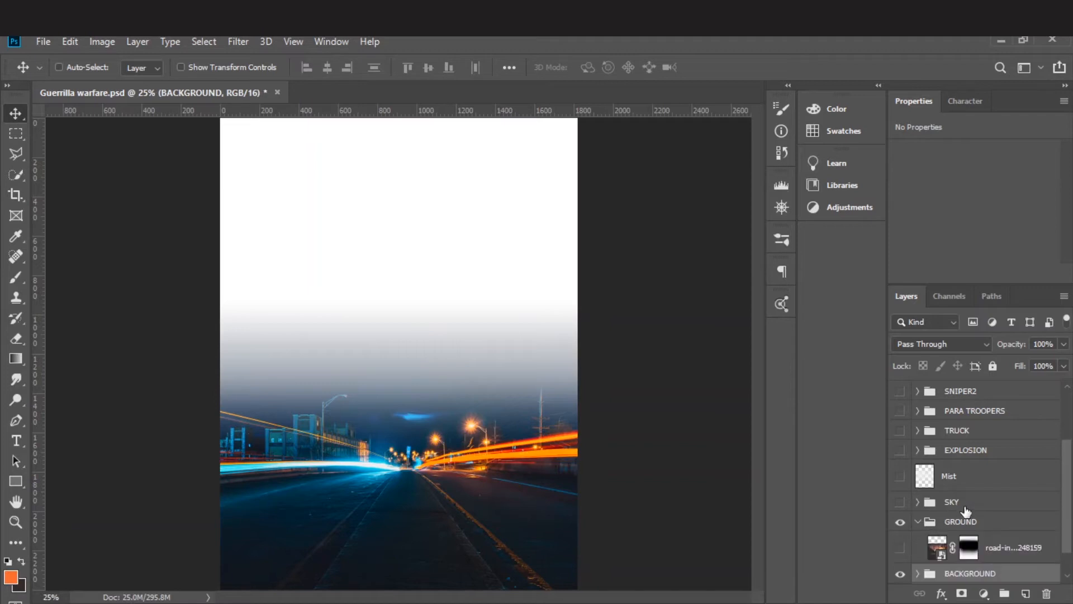
pyautogui.click(900, 548)
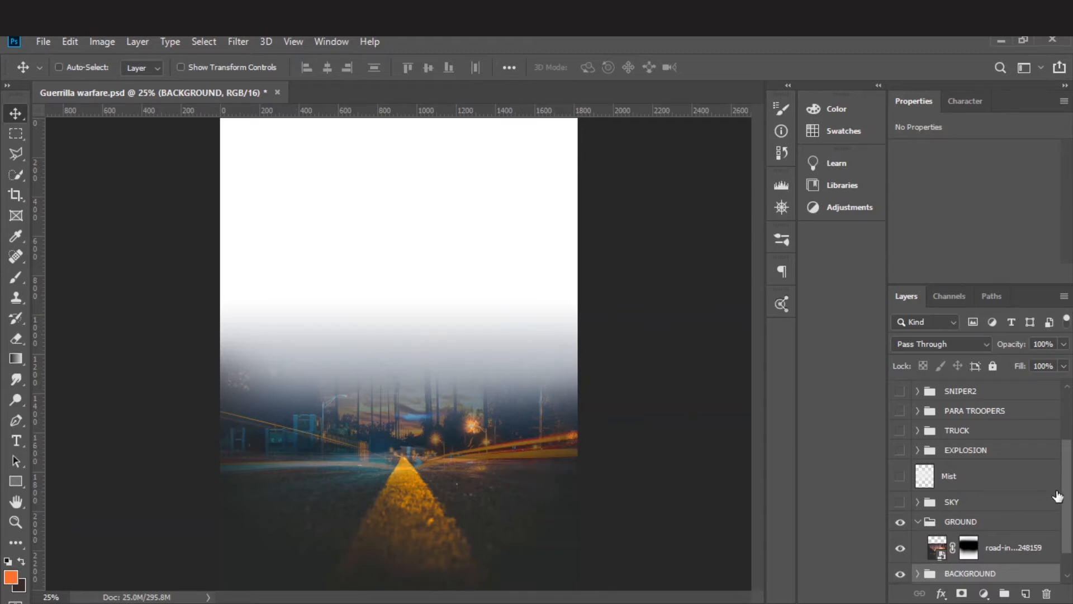
# Compare the image with and without the road layer, select its mask, and collapse the GROUND group
pyautogui.scroll(-1, 1067, 517)
pyautogui.scroll(-2, 1067, 517)
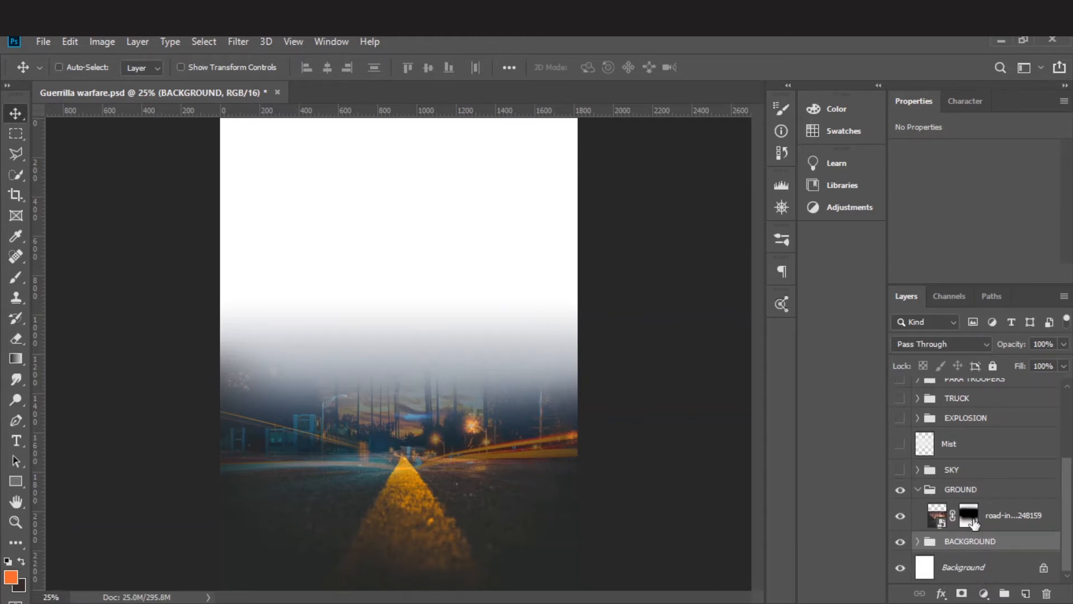
pyautogui.click(900, 516)
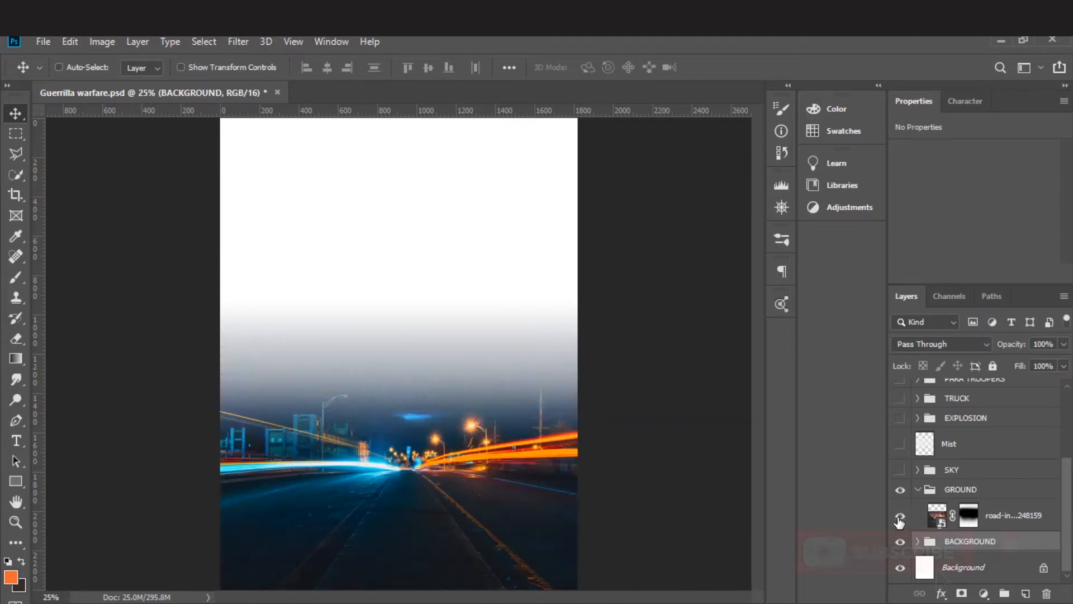
pyautogui.click(900, 516)
pyautogui.click(900, 517)
pyautogui.click(900, 517)
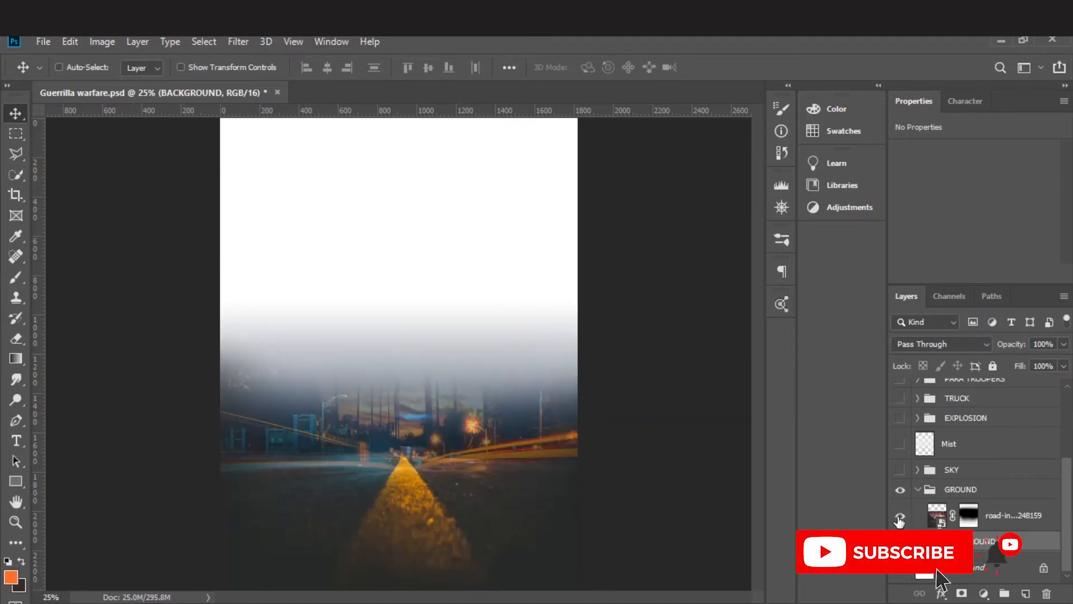
pyautogui.click(967, 519)
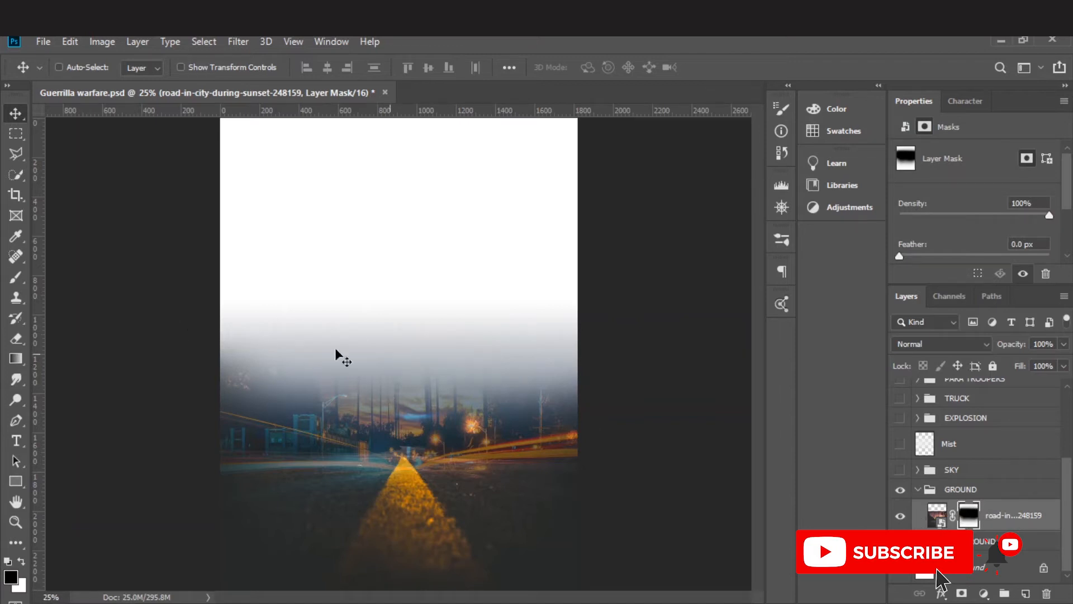
pyautogui.click(901, 517)
pyautogui.click(900, 517)
pyautogui.click(918, 490)
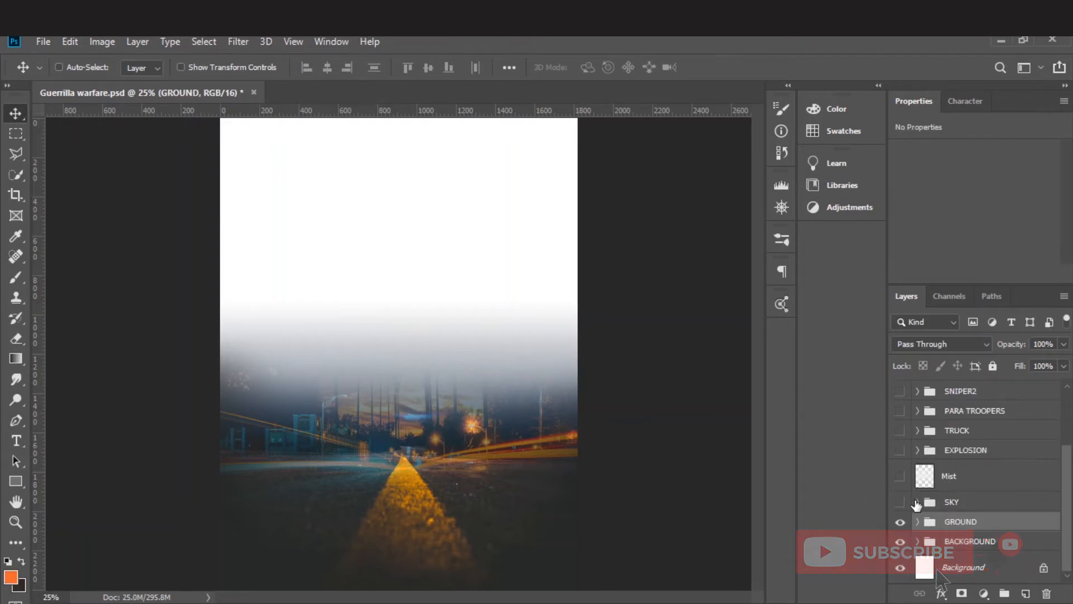
# Make the SKY group visible, expand it, and show its corn-field sky layer
pyautogui.click(900, 502)
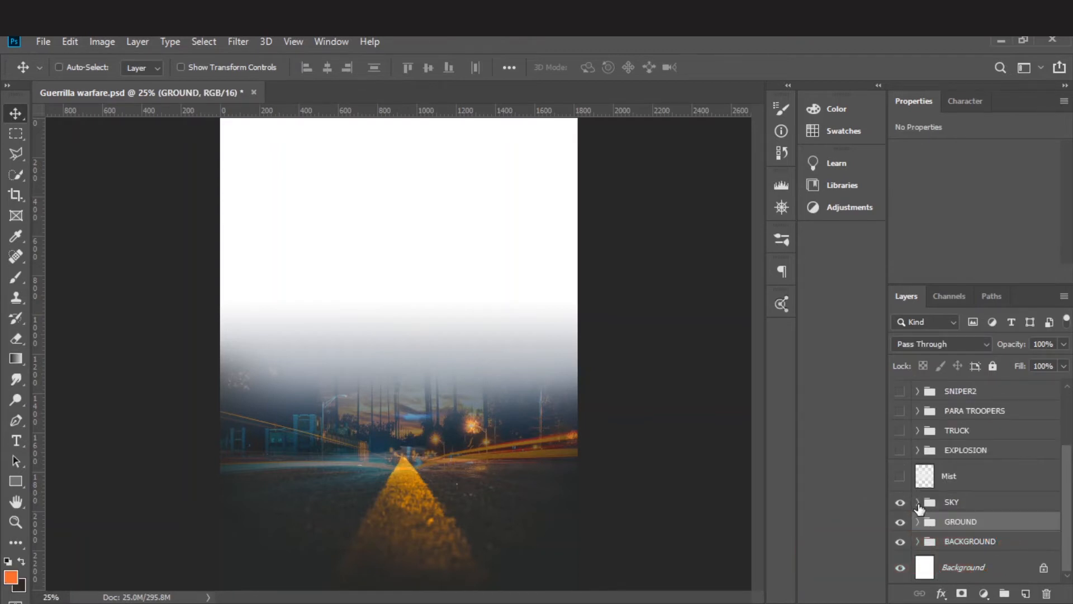
pyautogui.click(917, 502)
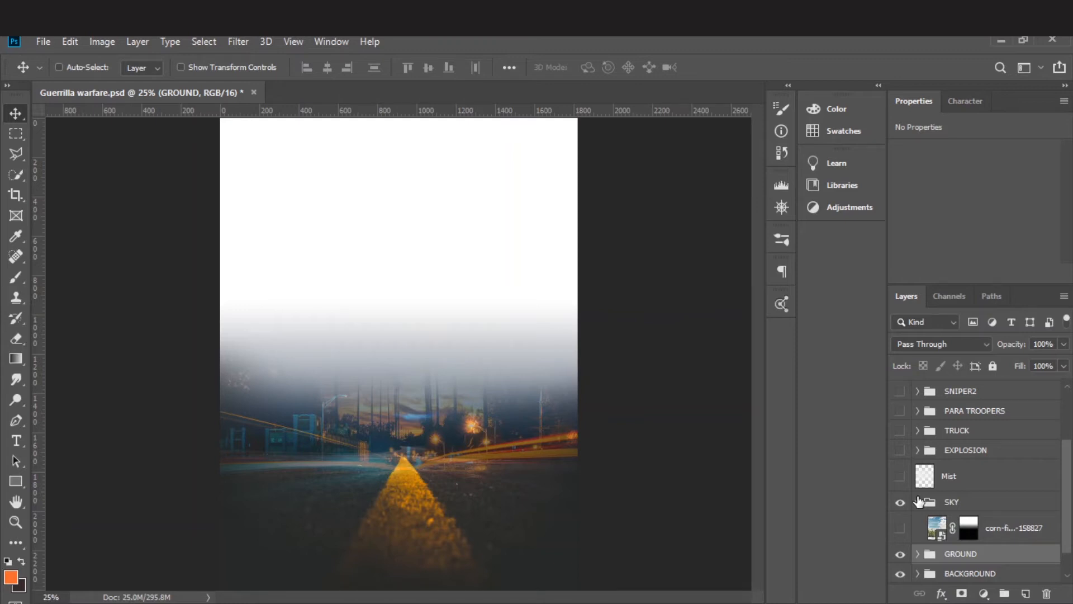
pyautogui.click(901, 529)
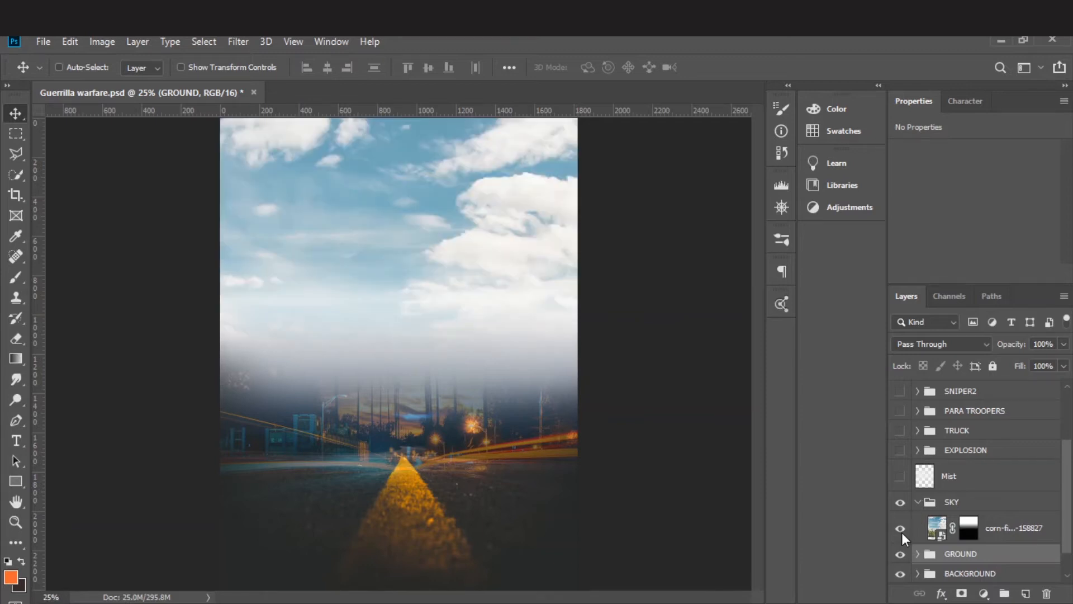
pyautogui.click(900, 529)
pyautogui.click(901, 529)
# Disable the corn-field layer's mask to inspect the full photo, re-enable the mask, and collapse the SKY group
pyautogui.click(968, 528)
pyautogui.rightClick(969, 527)
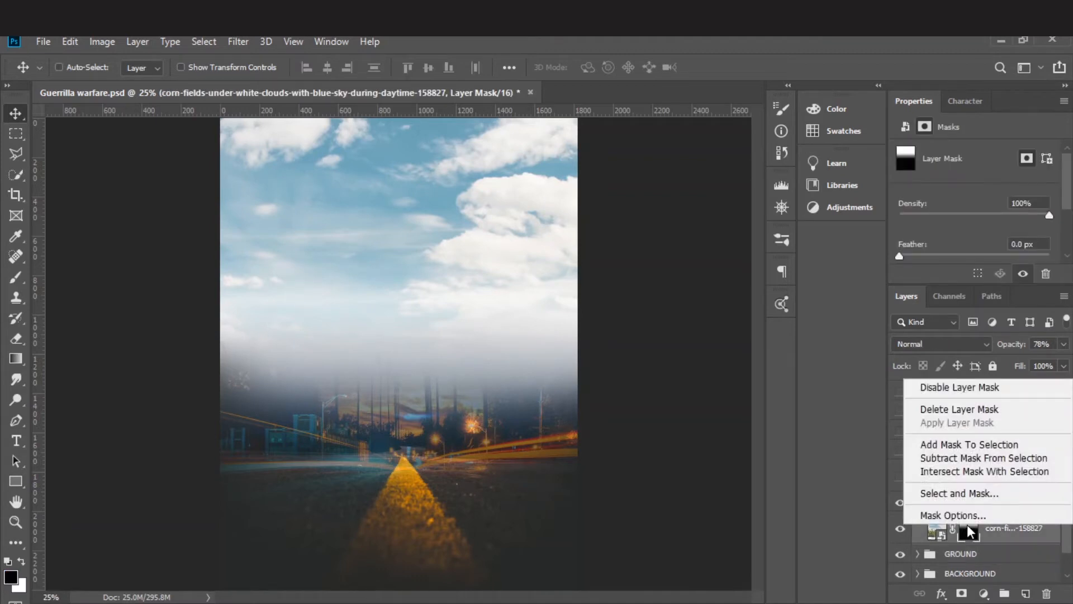
pyautogui.click(967, 393)
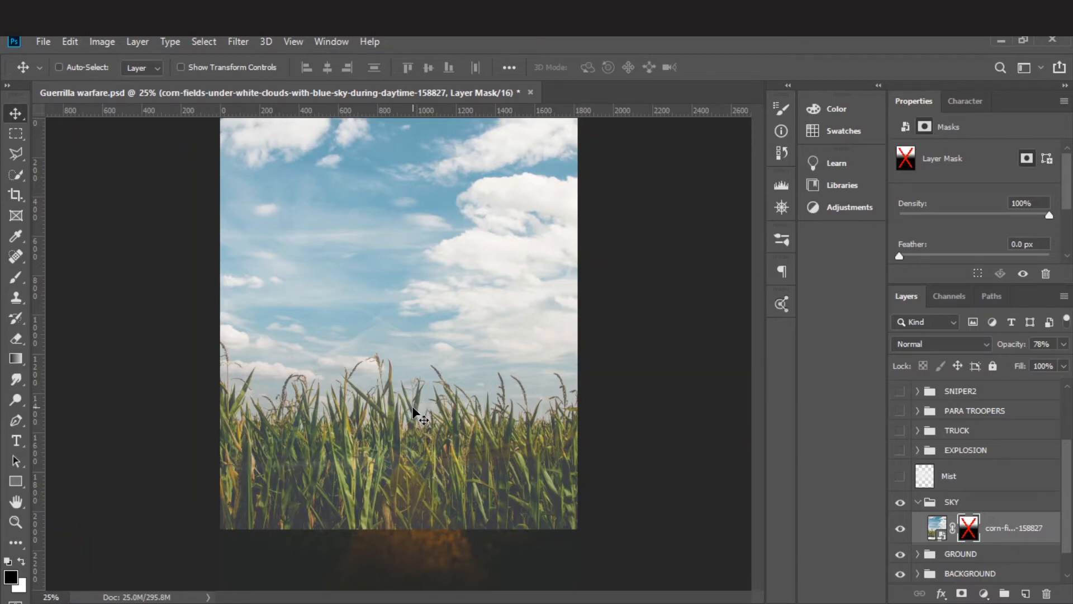
pyautogui.rightClick(971, 533)
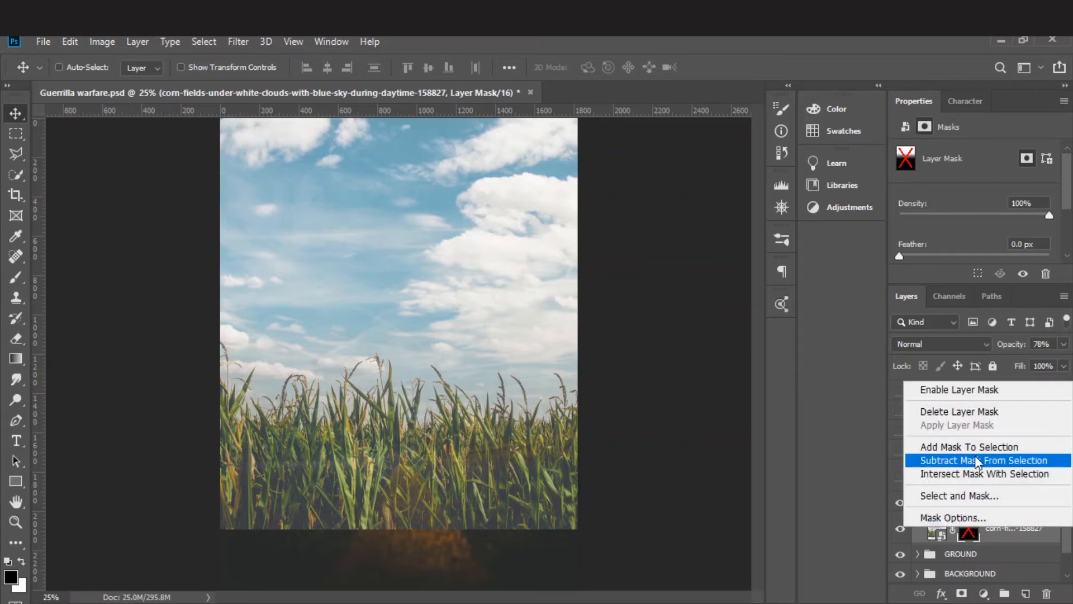
pyautogui.click(973, 388)
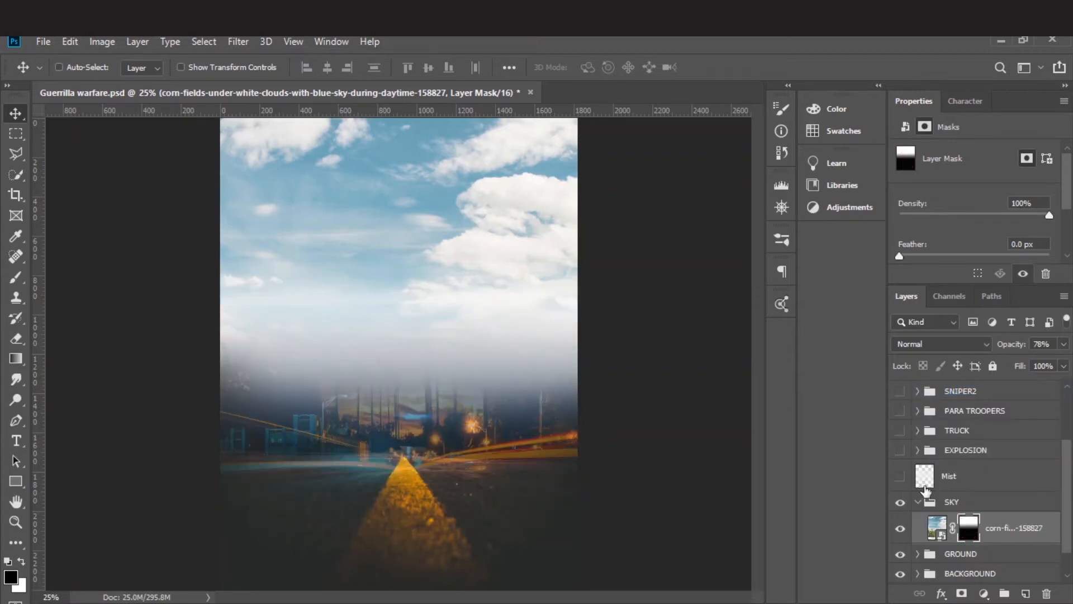
pyautogui.click(919, 505)
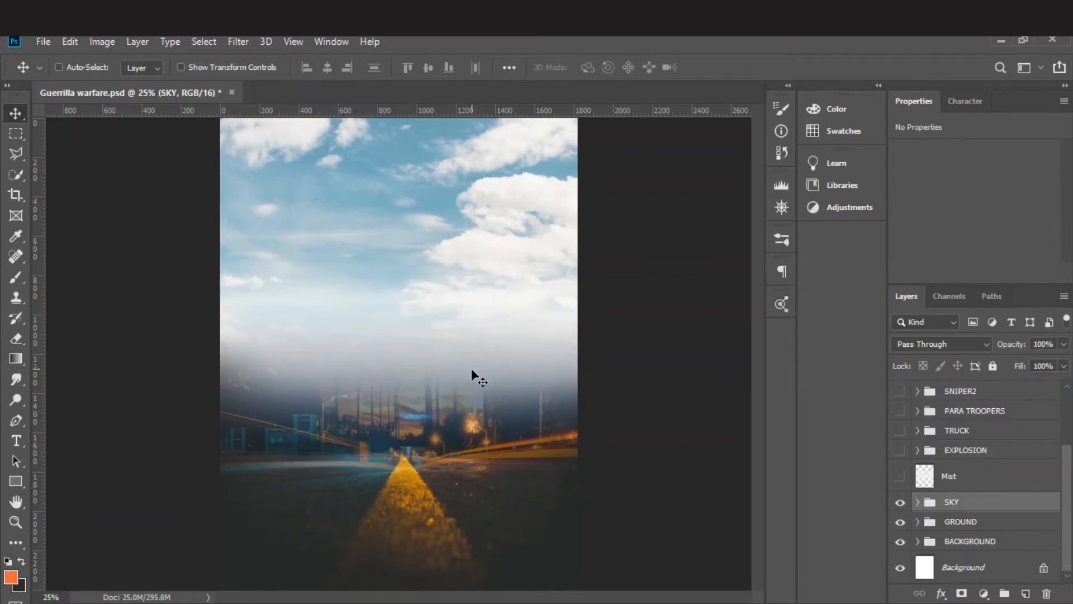
pyautogui.click(918, 502)
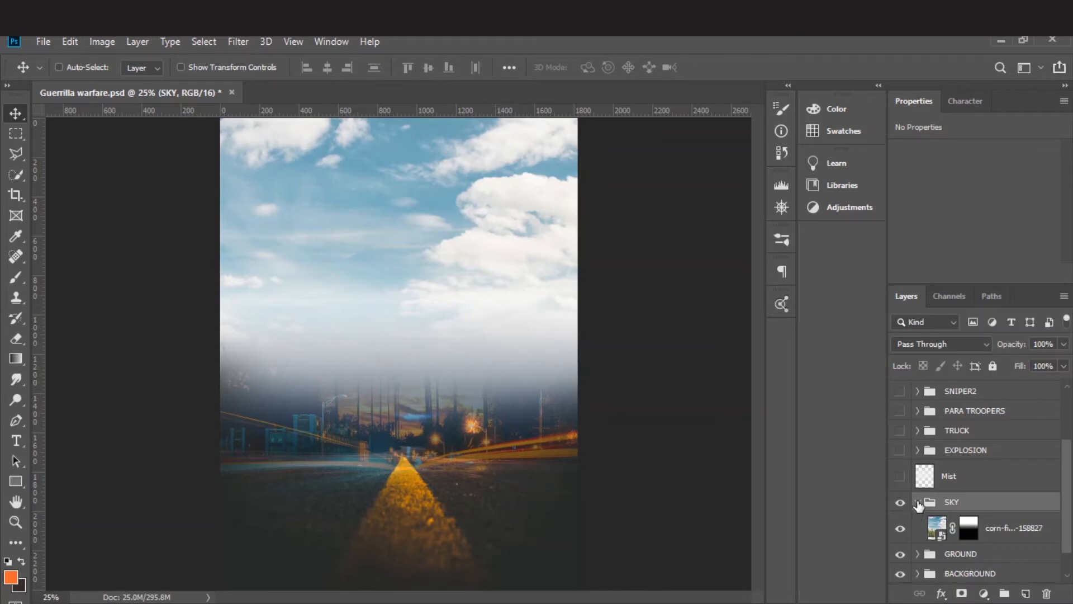
pyautogui.click(918, 502)
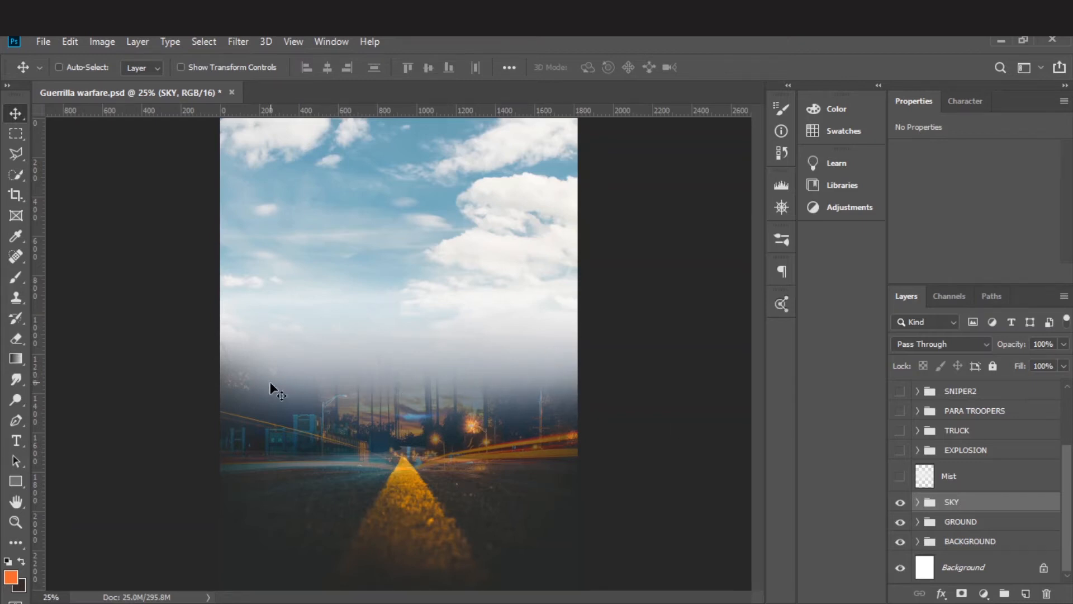
# Show the Mist layer above the SKY group, comparing the image with and without it
pyautogui.click(900, 476)
pyautogui.click(900, 476)
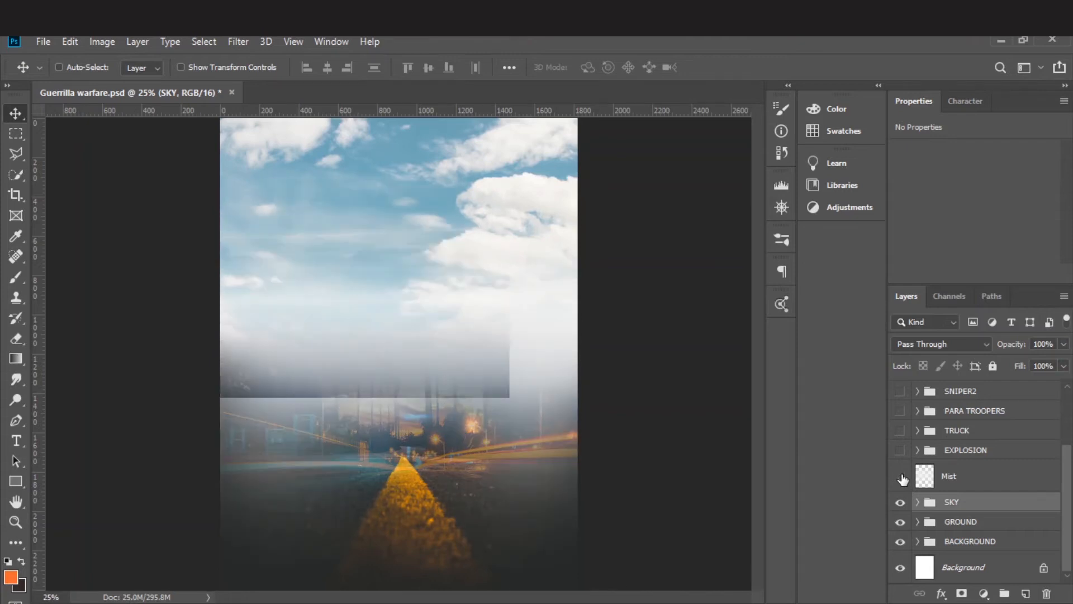
pyautogui.click(900, 476)
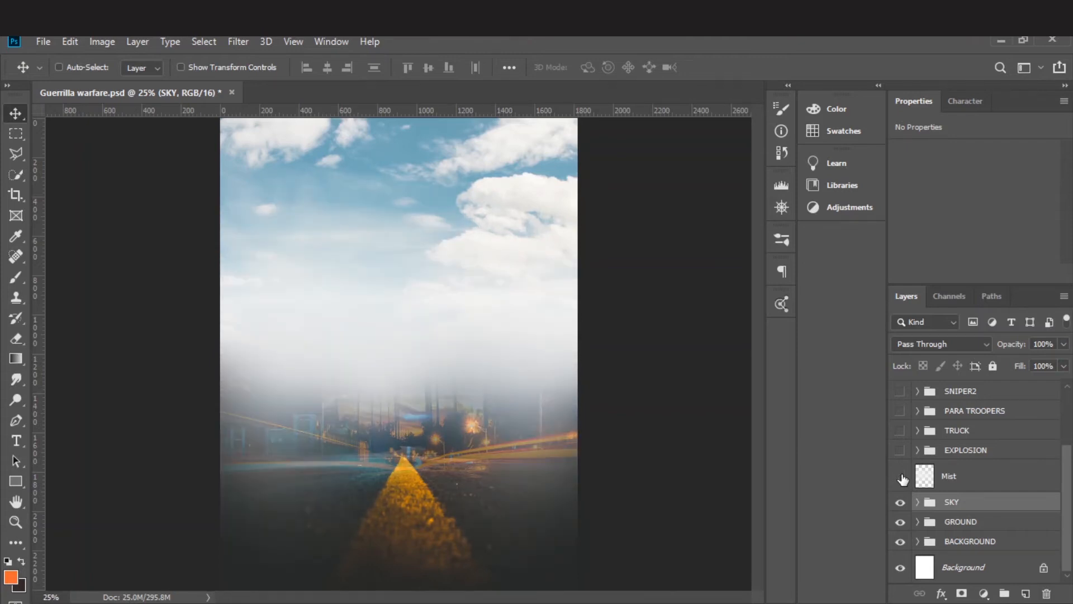
pyautogui.click(900, 476)
pyautogui.click(900, 476)
# Make the EXPLOSION group visible, expand it, and show the explosion image layer at its base
pyautogui.click(900, 452)
pyautogui.click(917, 451)
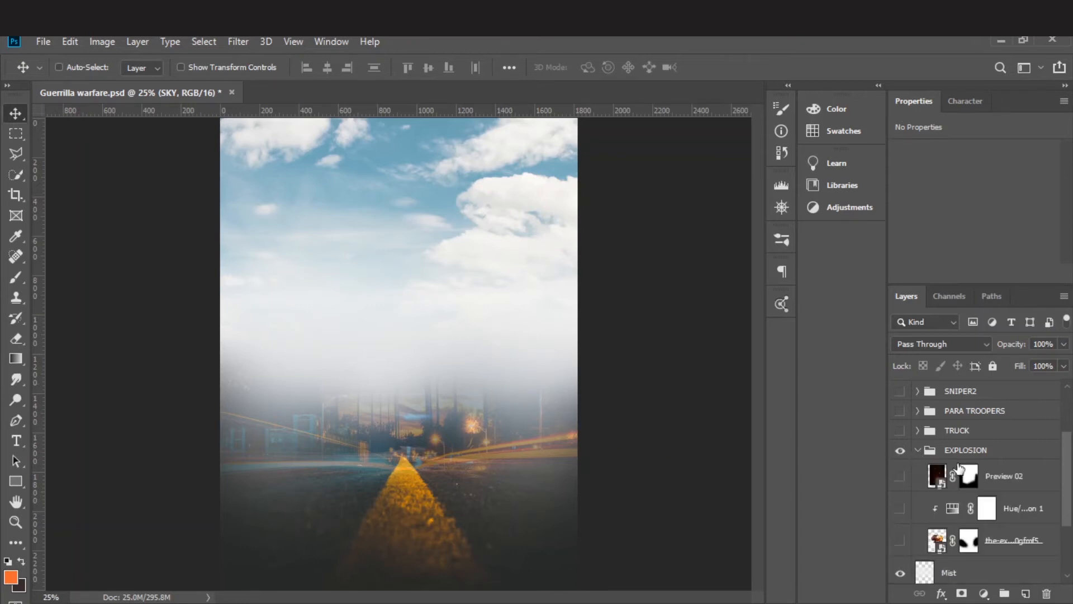
pyautogui.click(900, 541)
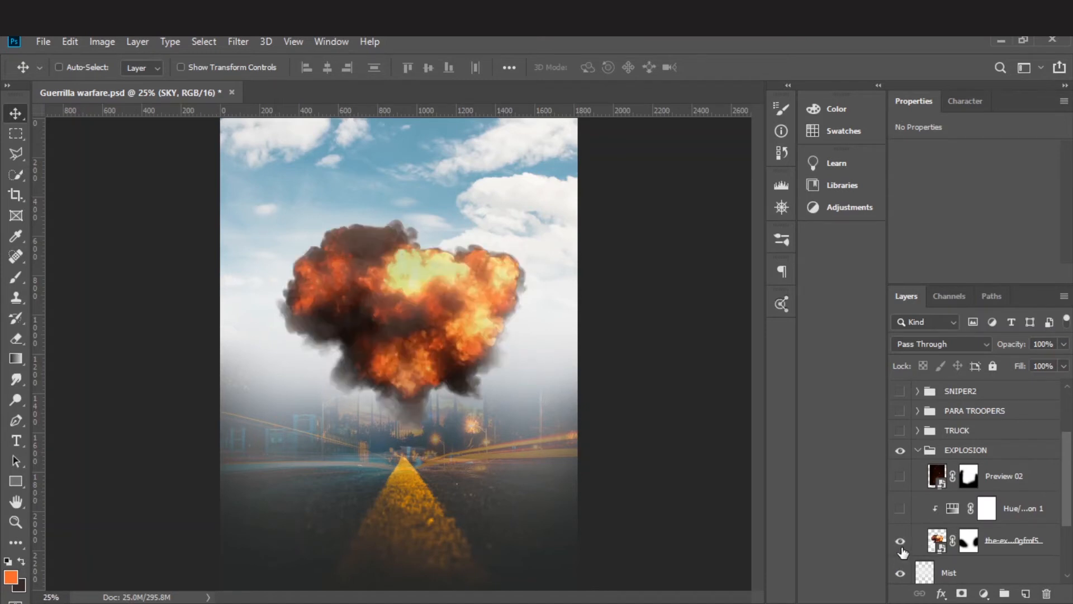
# Disable the explosion image layer's mask to inspect the unmasked picture, and re-enable the mask
pyautogui.click(1004, 547)
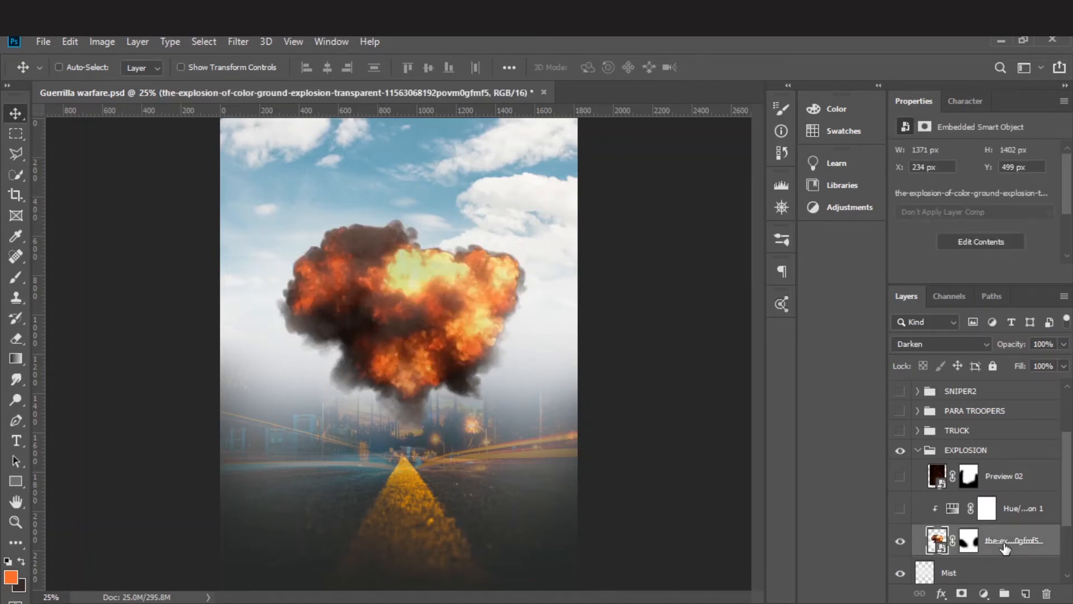
pyautogui.click(967, 543)
pyautogui.rightClick(967, 544)
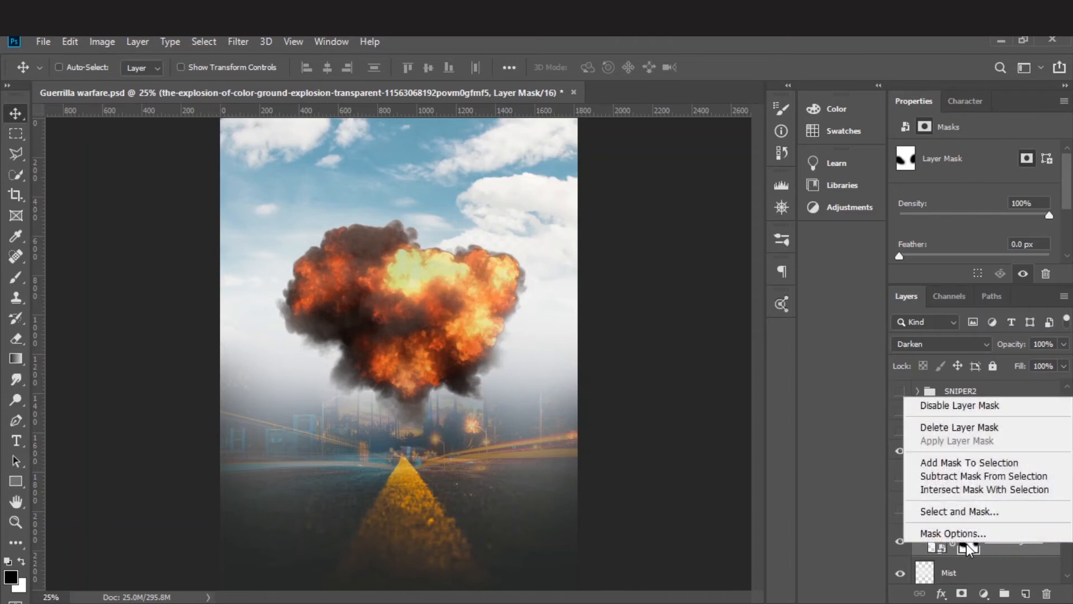
pyautogui.click(979, 411)
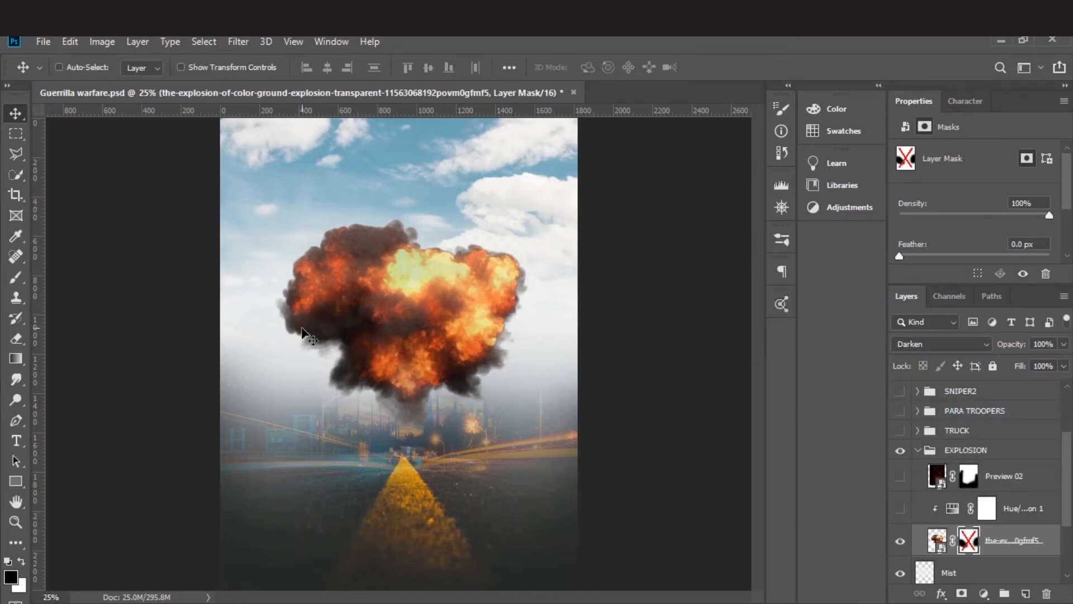
pyautogui.rightClick(969, 542)
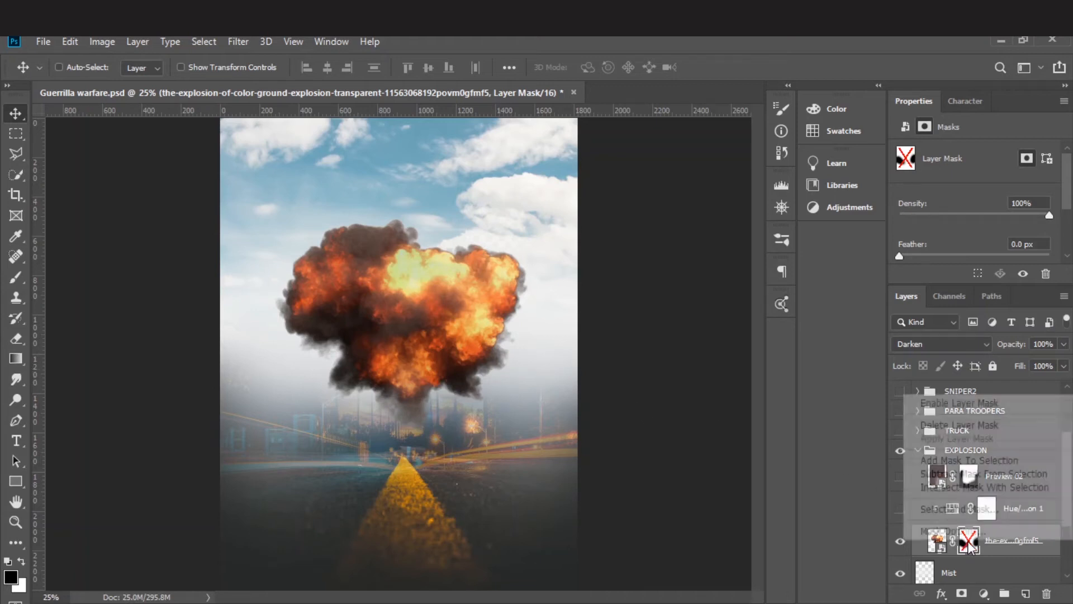
pyautogui.click(996, 403)
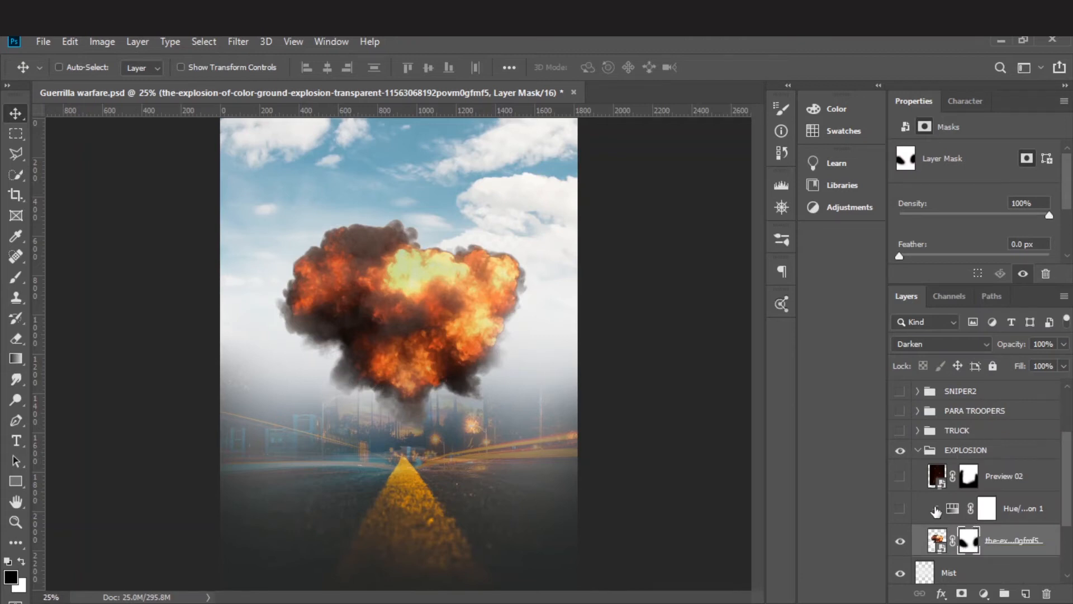
# Show the Hue/Saturation 1 adjustment clipped to the explosion image and the Preview 02 sparks layer above it
pyautogui.click(1019, 517)
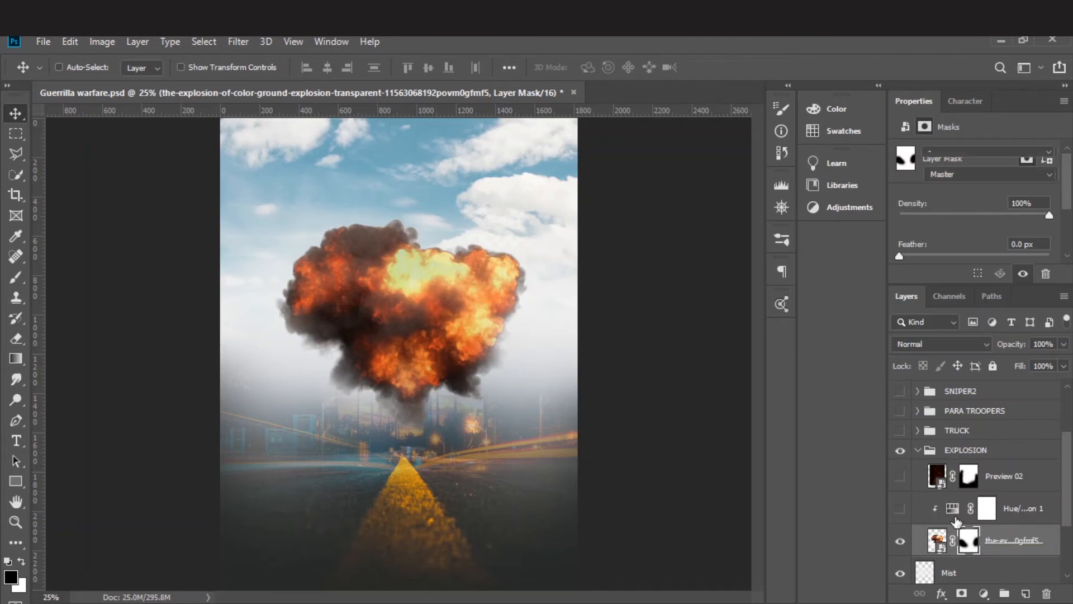
pyautogui.click(900, 510)
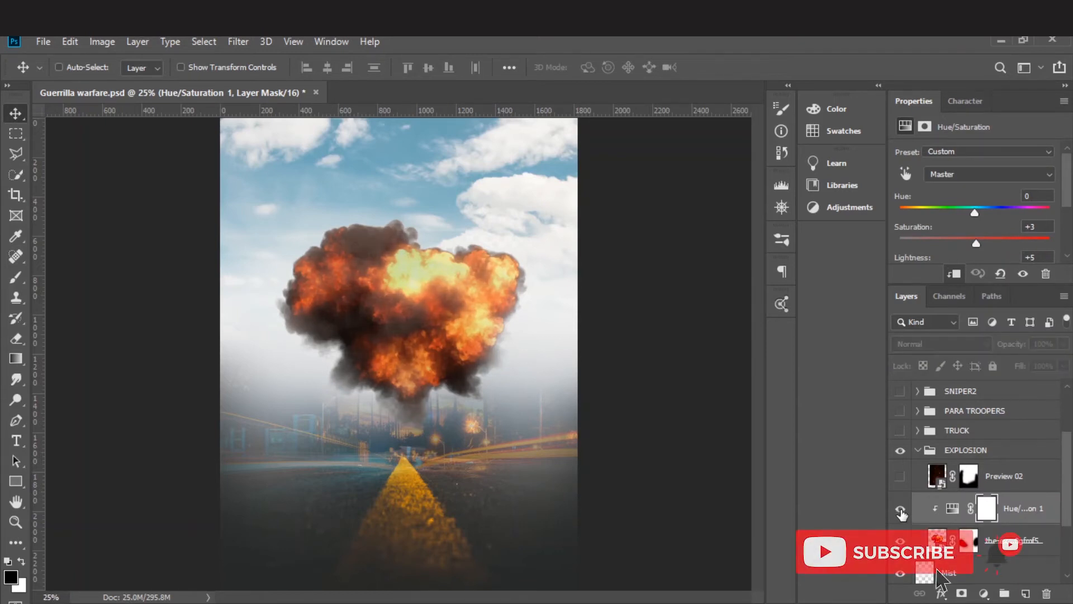
pyautogui.click(900, 510)
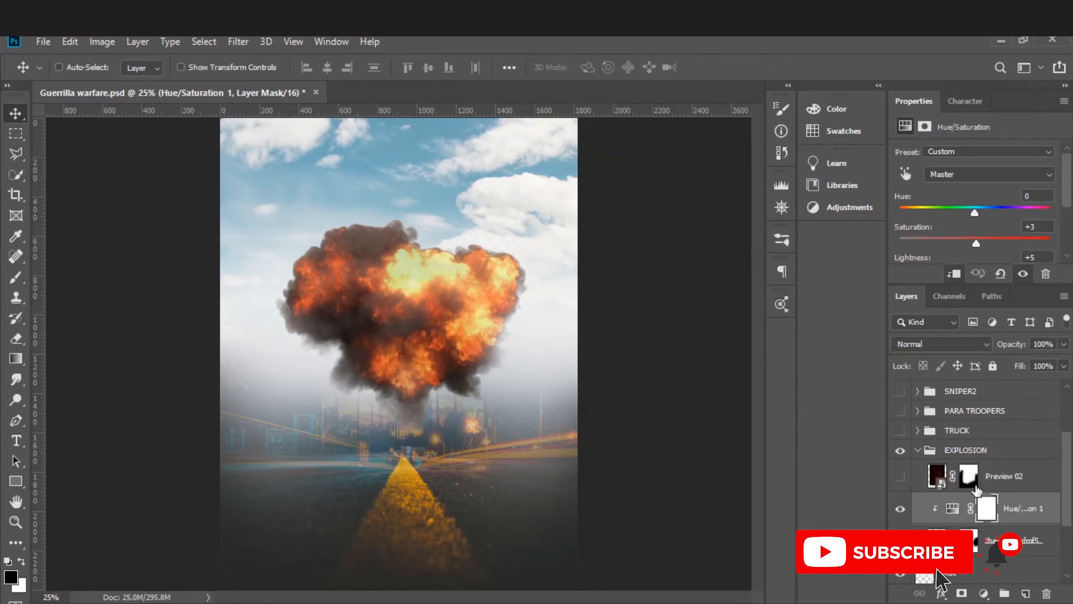
pyautogui.click(1001, 482)
pyautogui.click(900, 478)
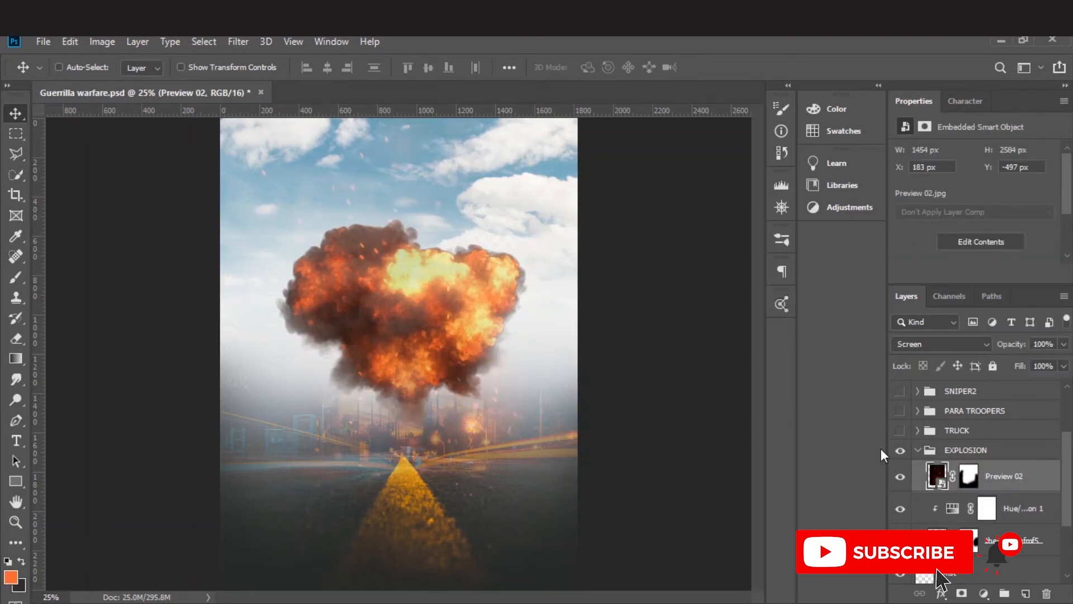
# Switch the Preview 02 layer to Normal blending and disable its layer mask to inspect the full sparks image
pyautogui.click(983, 345)
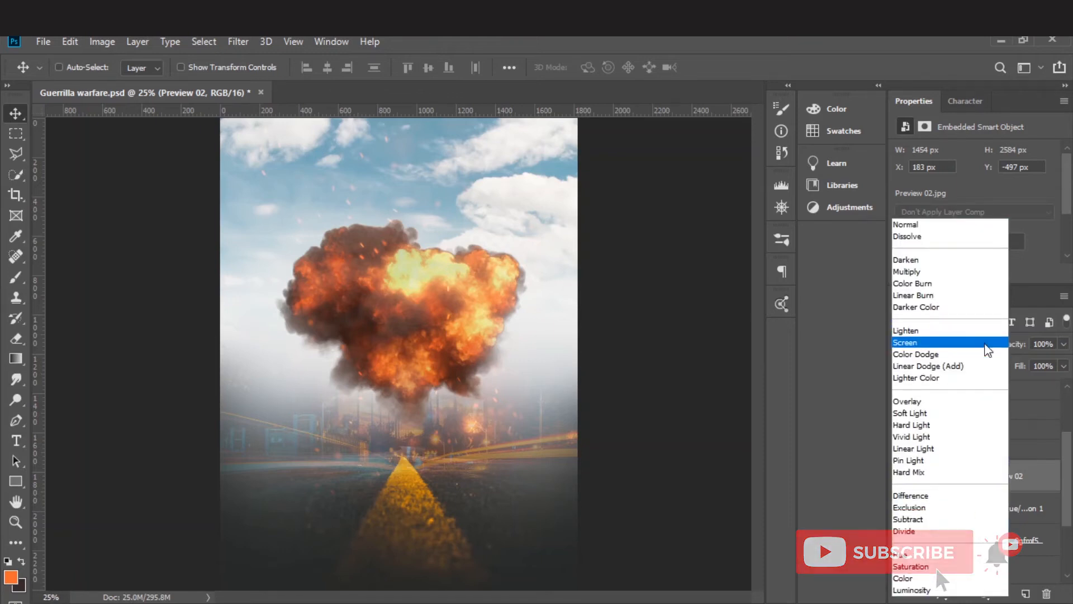
pyautogui.click(937, 224)
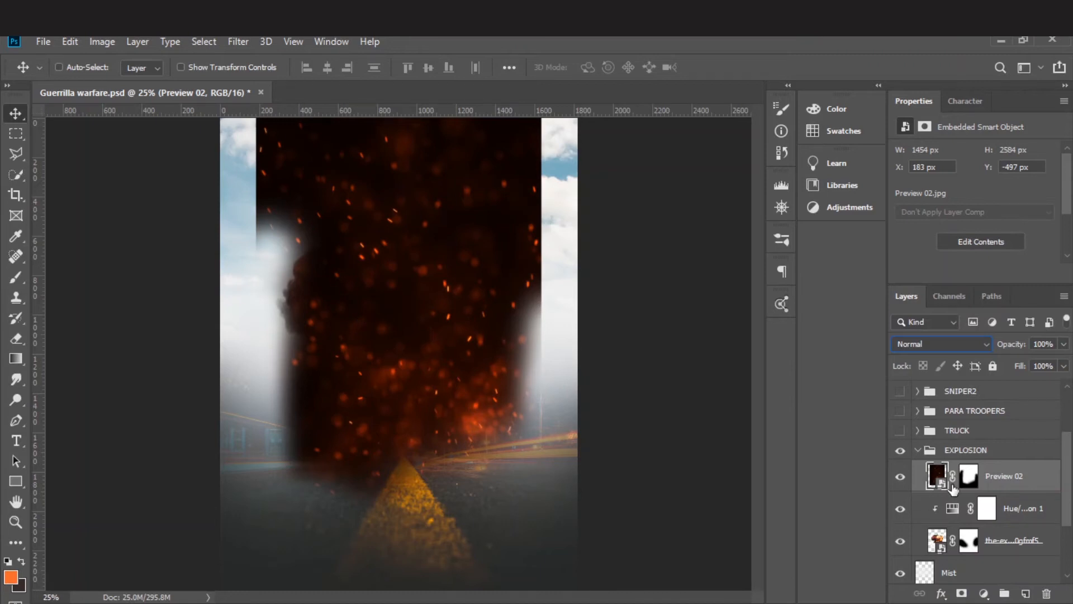
pyautogui.click(969, 476)
pyautogui.rightClick(969, 475)
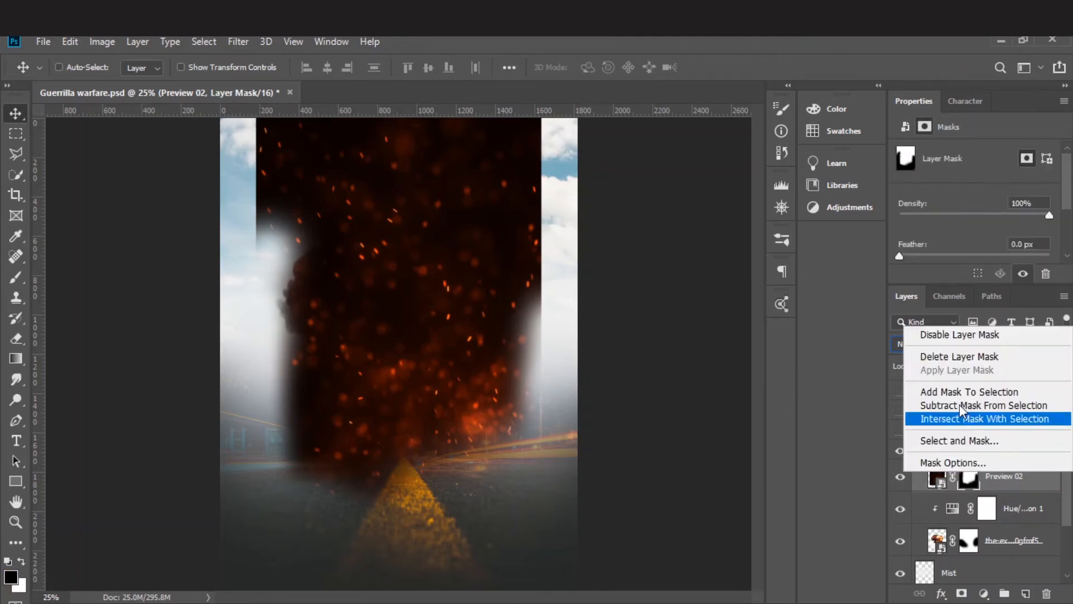
pyautogui.click(957, 335)
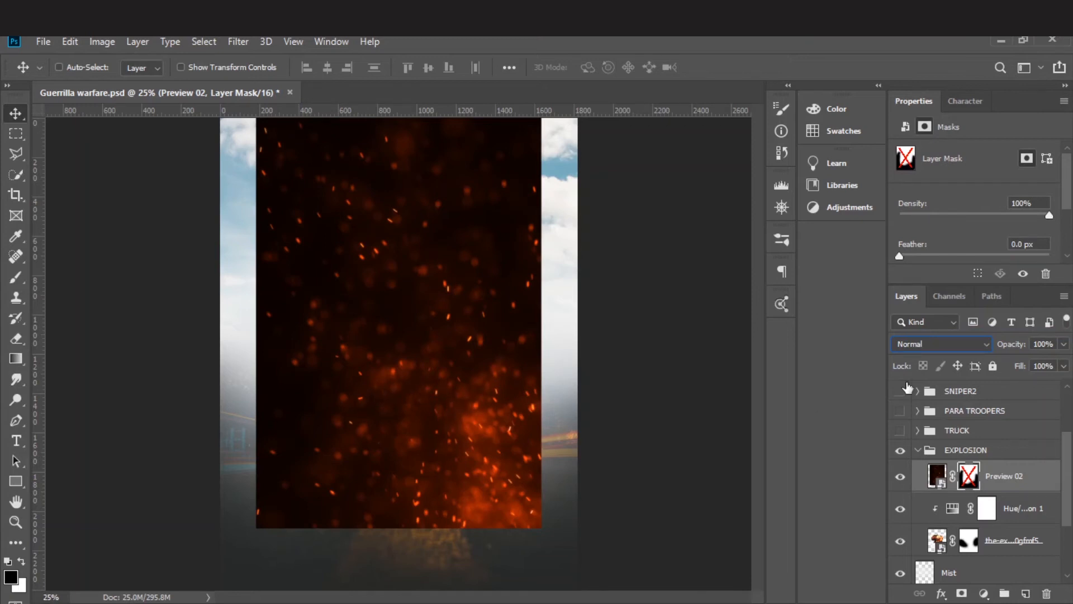
# Restore the Preview 02 layer's blend mode to Screen and re-enable its layer mask
pyautogui.click(984, 345)
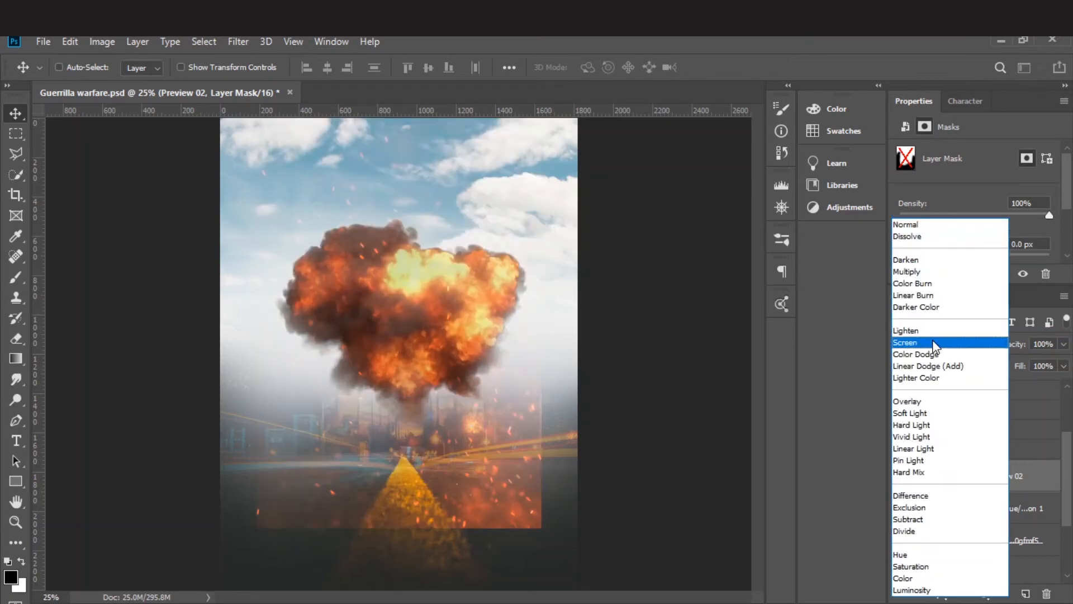
pyautogui.click(933, 343)
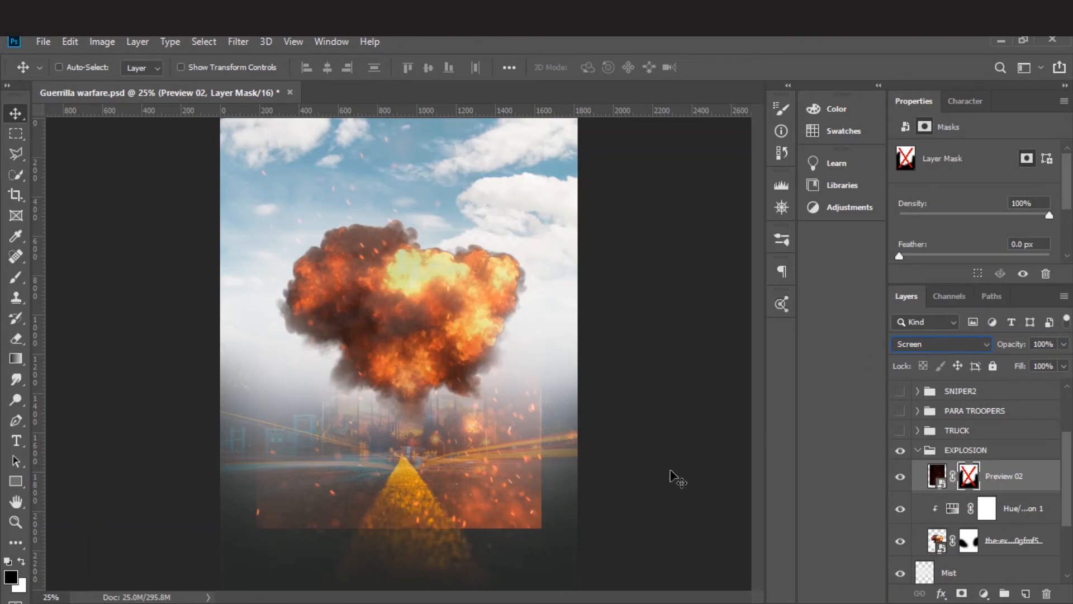
pyautogui.rightClick(975, 482)
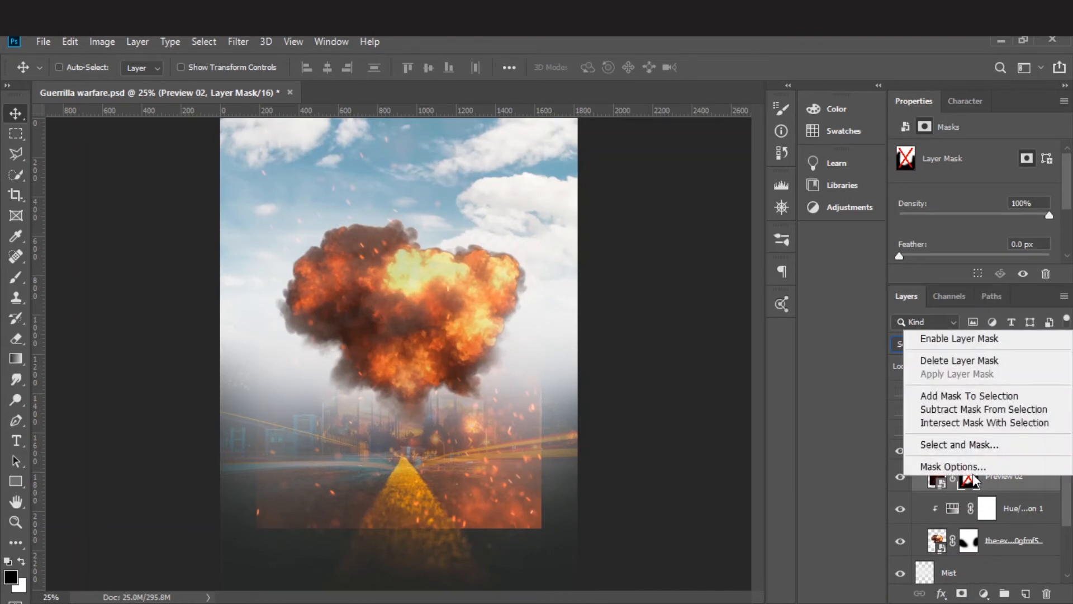
pyautogui.click(976, 339)
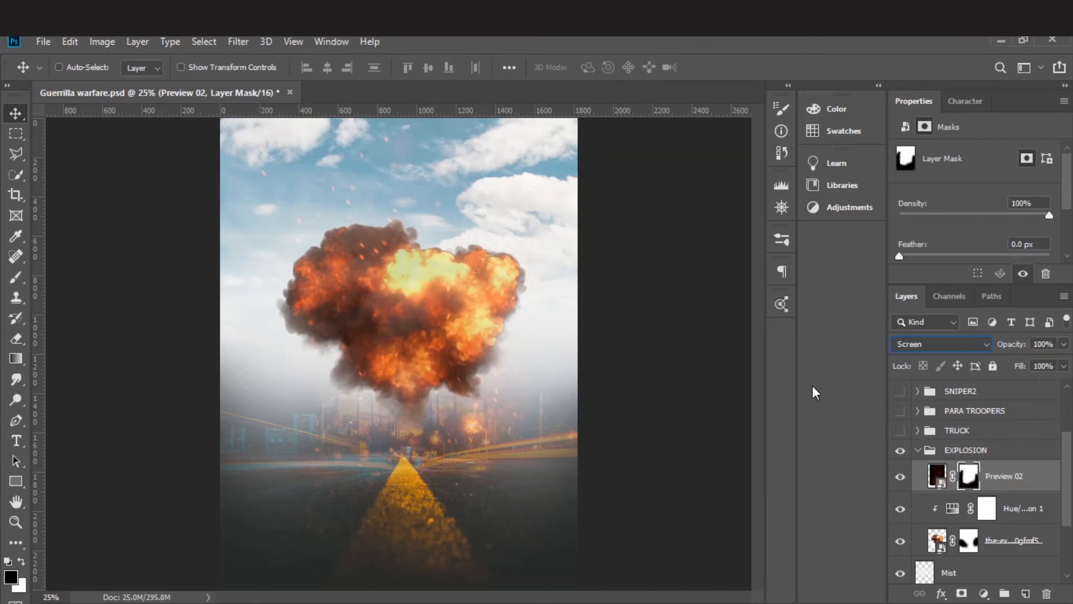
# Collapse the EXPLOSION group, expand the TRUCK group, and make the group and its old-truck image layer visible
pyautogui.click(918, 450)
pyautogui.click(917, 432)
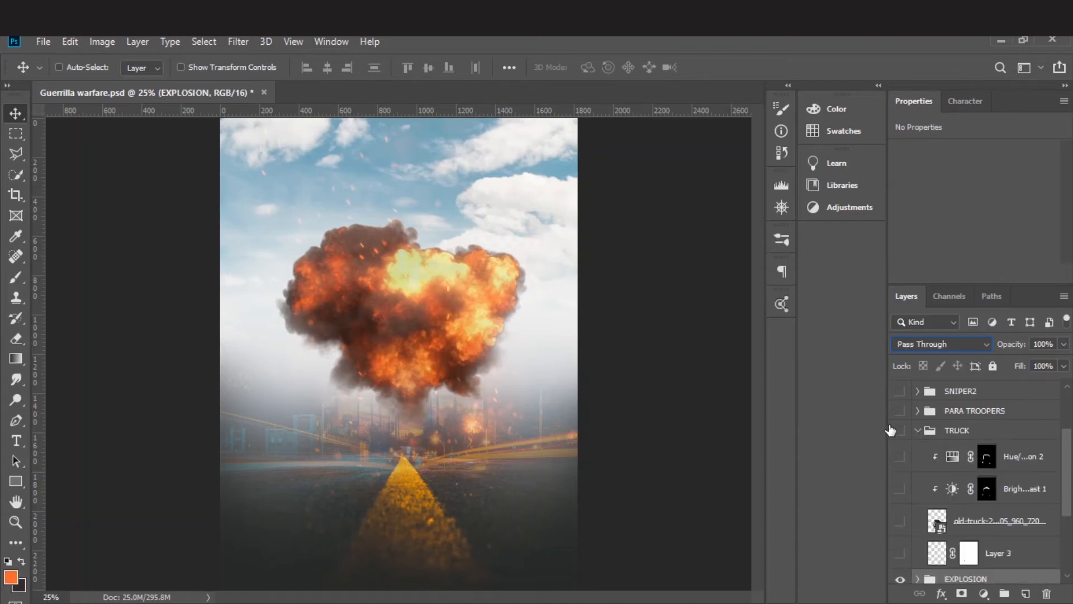
pyautogui.click(901, 432)
pyautogui.click(901, 524)
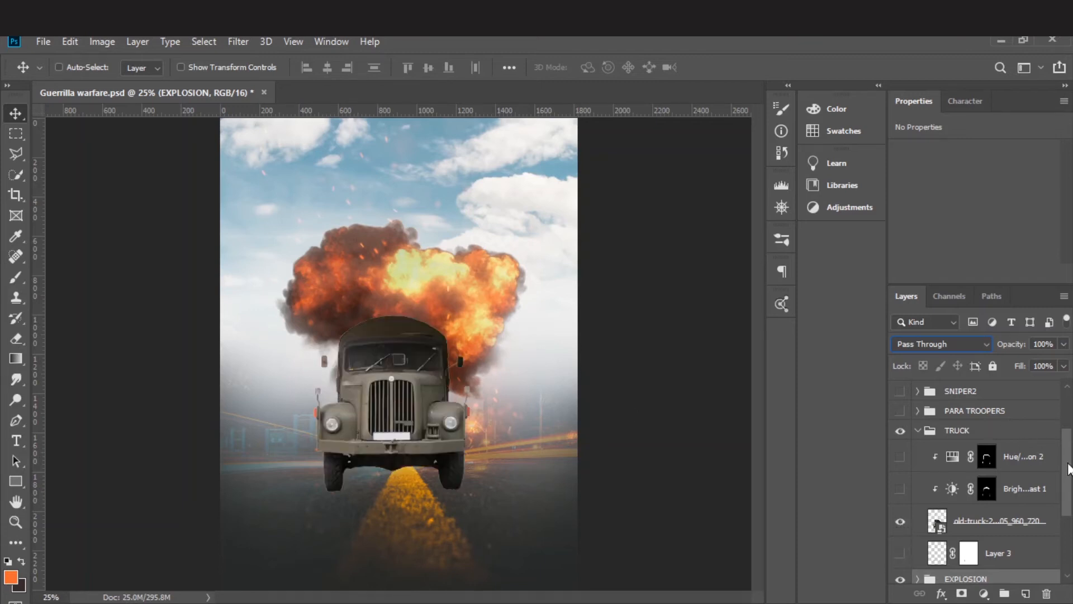
# Show Layer 3 beneath the truck and the Brightness/Contrast 1 adjustment, comparing the truck with and without the adjustment
pyautogui.moveTo(1069, 469); pyautogui.dragTo(1069, 477)
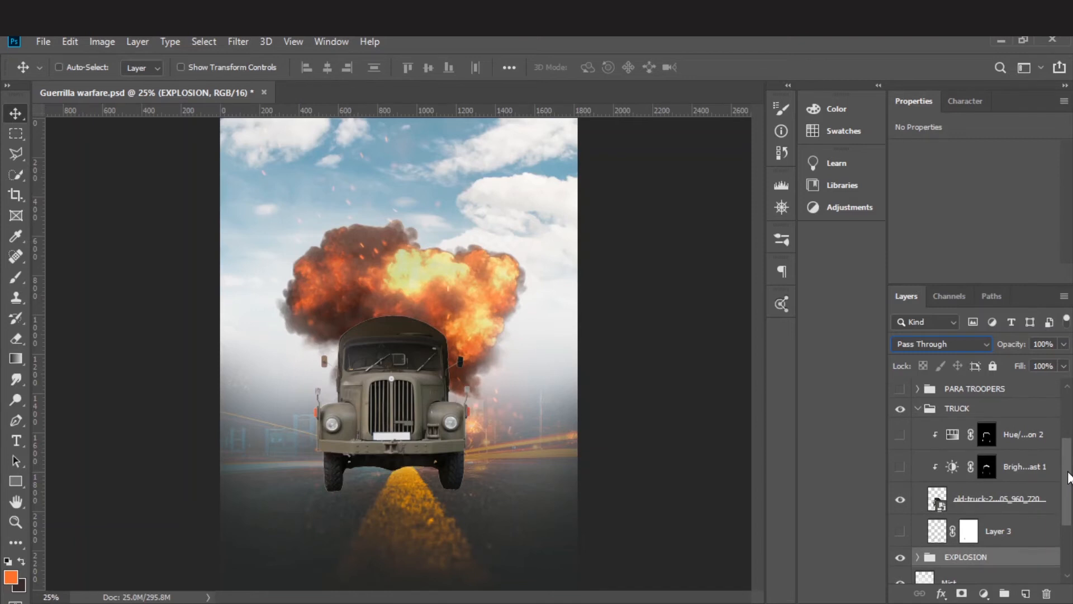
pyautogui.click(901, 533)
pyautogui.click(901, 469)
pyautogui.click(902, 469)
pyautogui.click(901, 470)
pyautogui.click(902, 470)
pyautogui.click(901, 470)
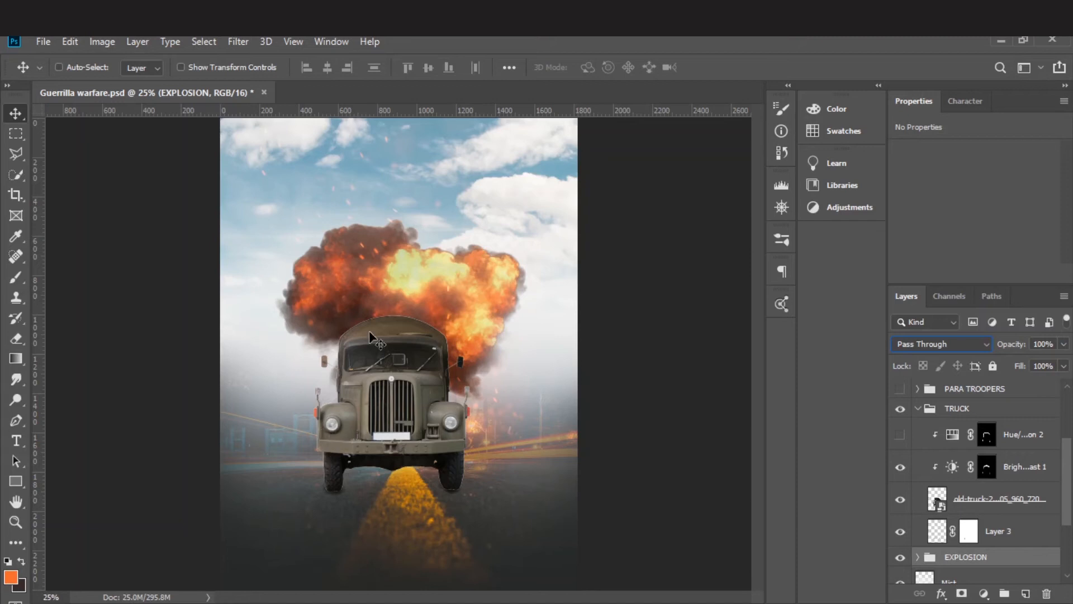
# Show the Hue/Saturation 2 adjustment, inspect its effect on the truck's upper edge up close, and collapse the TRUCK group
pyautogui.click(900, 438)
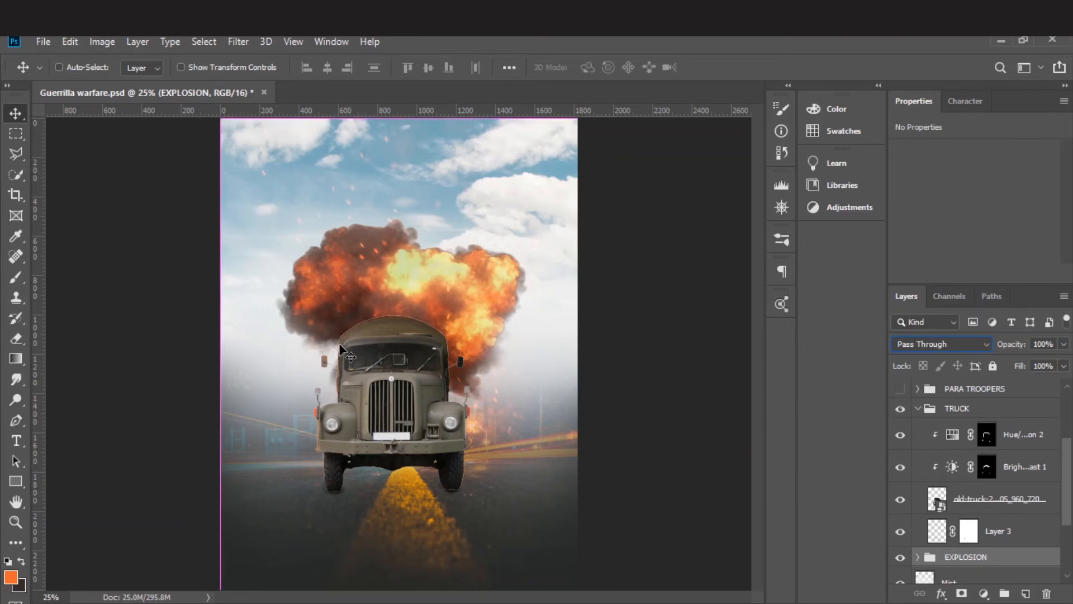
pyautogui.scroll(2, 339, 349)
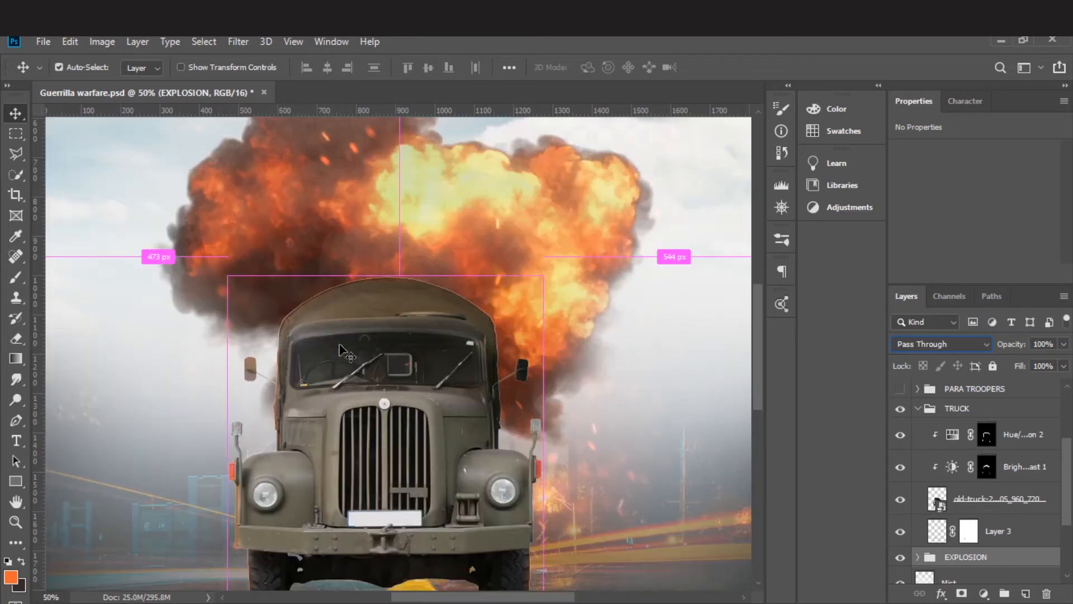
pyautogui.scroll(1, 339, 349)
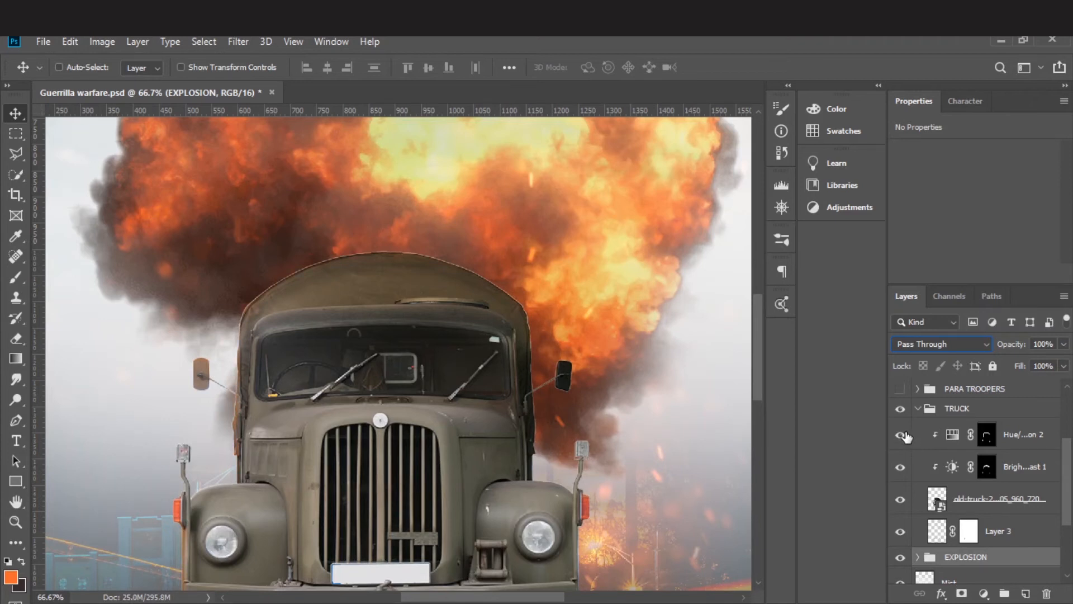
pyautogui.hotkey('ctrl', '0')
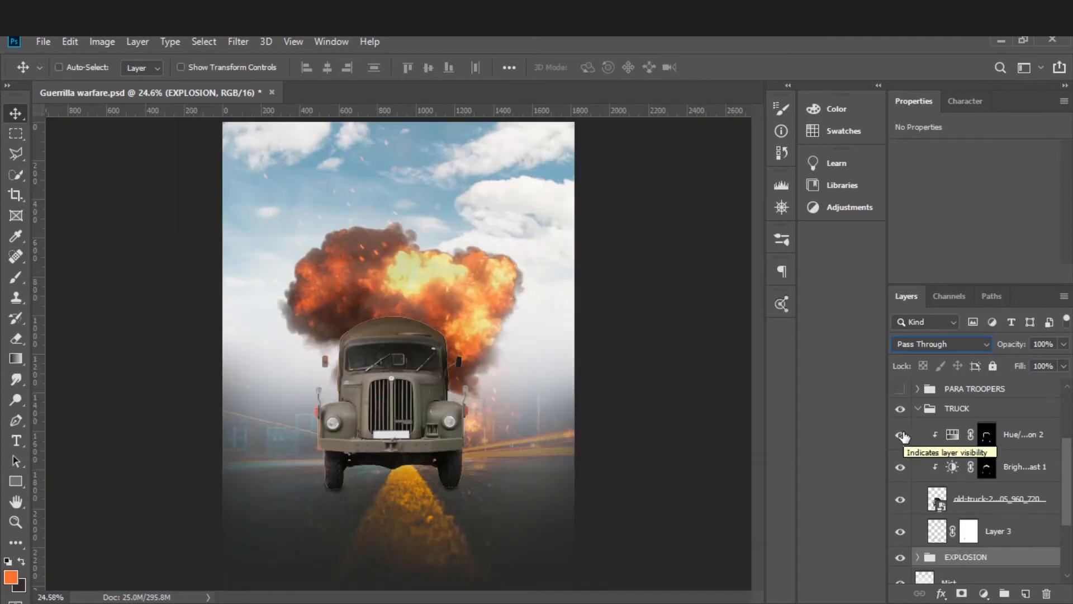
pyautogui.click(916, 410)
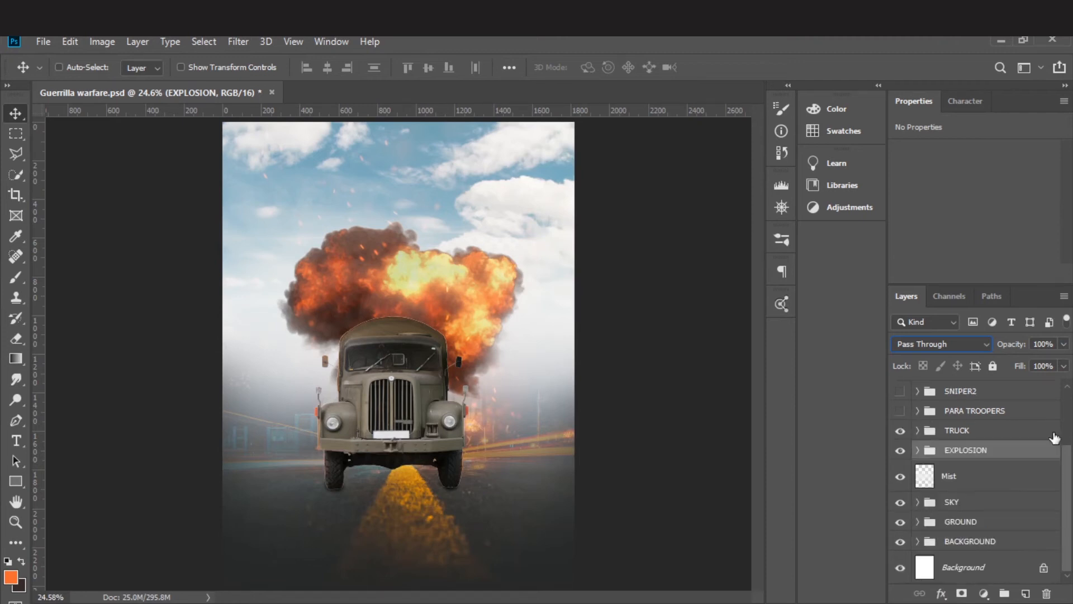
# Make the PARA TROOPERS group visible, expand it, and show all four paragliding layers
pyautogui.click(900, 411)
pyautogui.click(917, 410)
pyautogui.moveTo(1069, 458); pyautogui.dragTo(1070, 460)
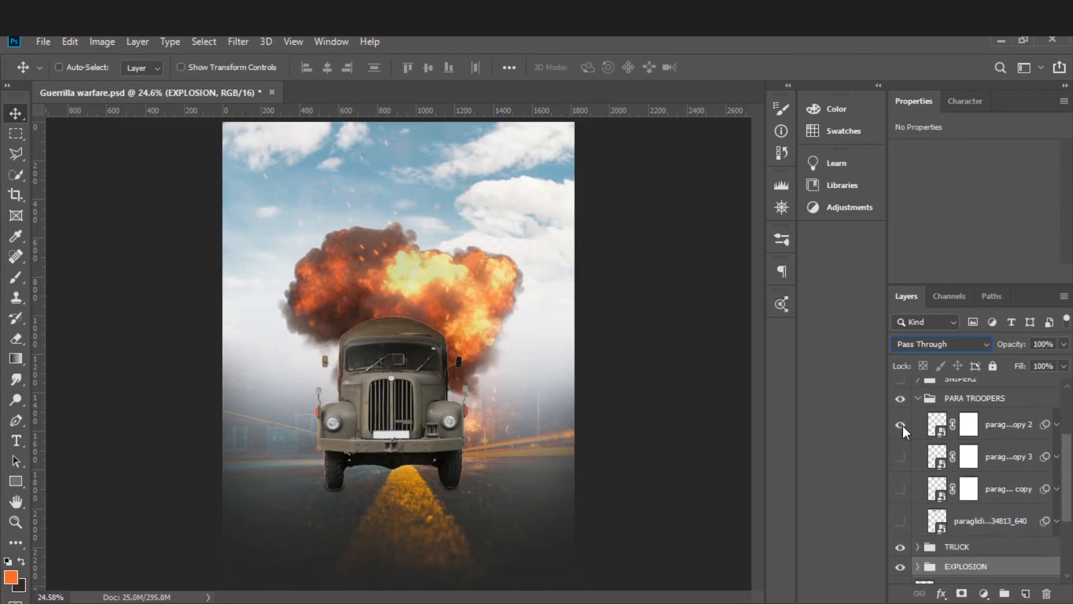
pyautogui.click(900, 456)
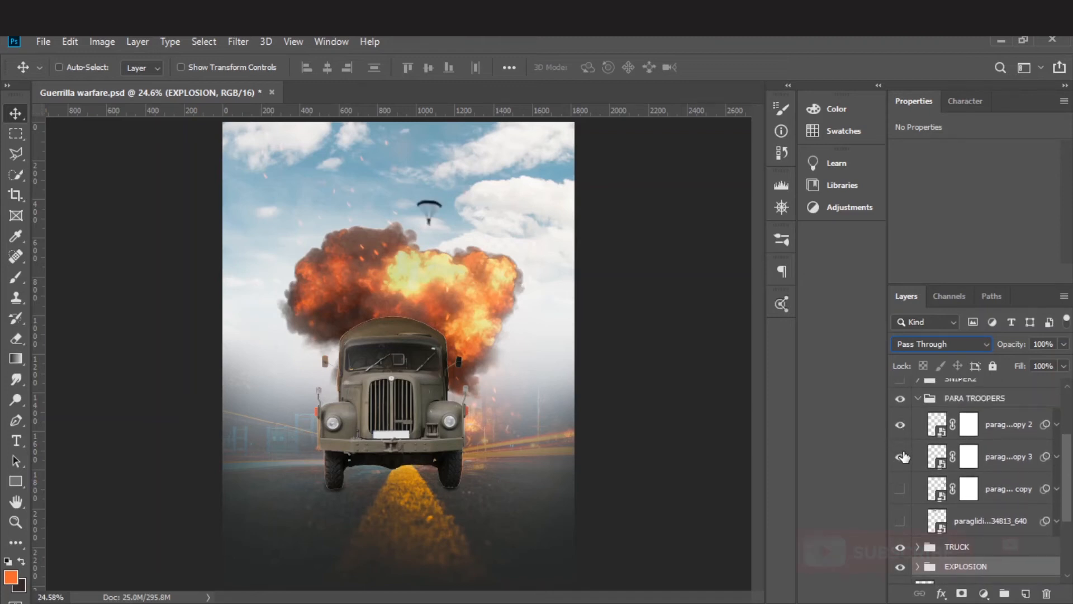
pyautogui.click(900, 488)
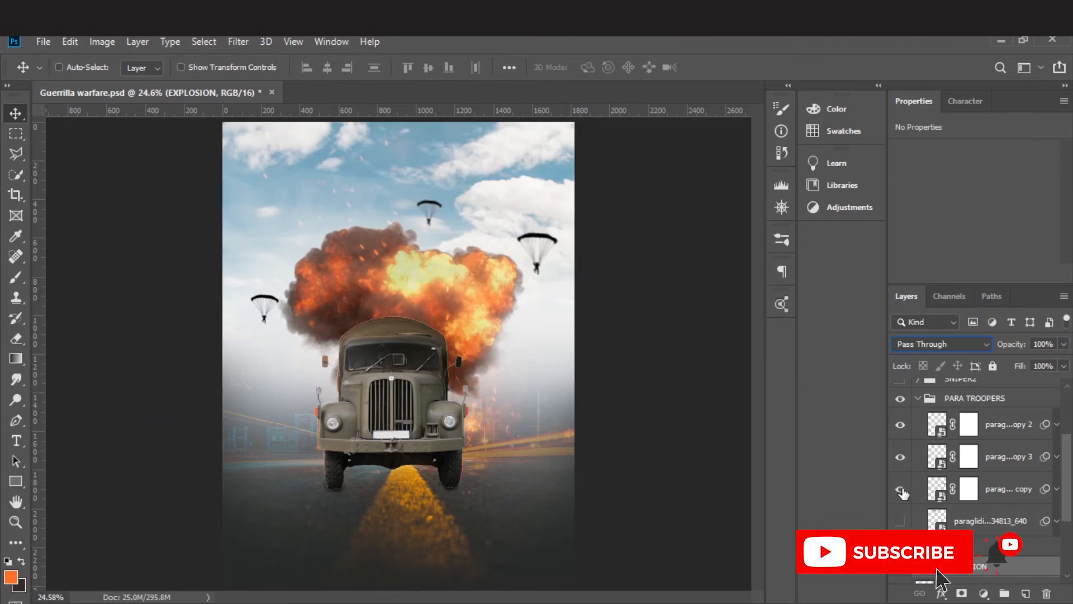
pyautogui.click(900, 521)
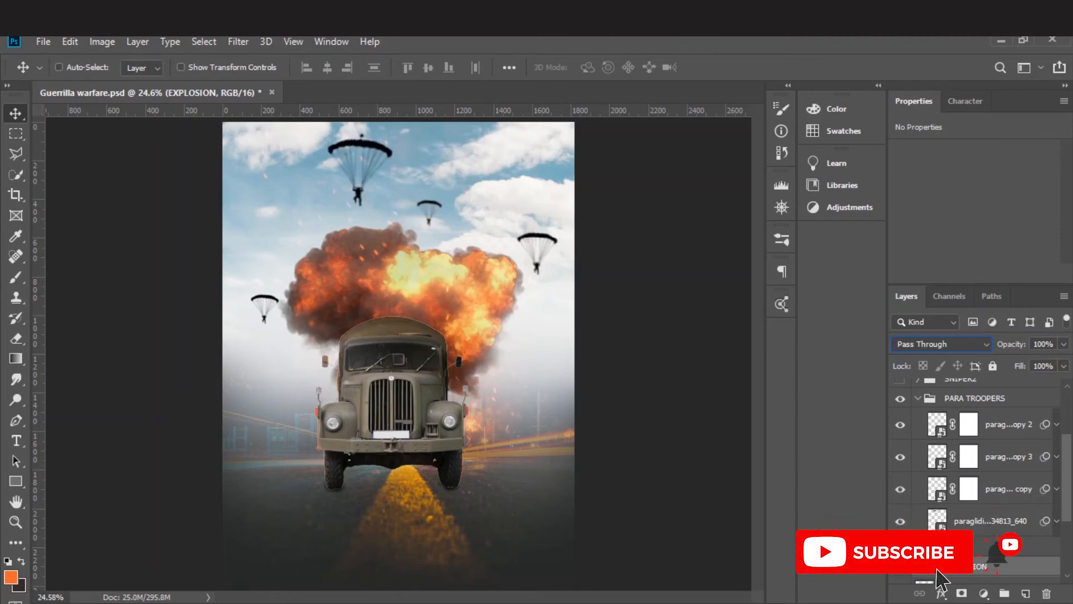
# Examine the Gaussian Blur smart filter on the paragliding copy 2 layer, and collapse the PARA TROOPERS group
pyautogui.click(1056, 426)
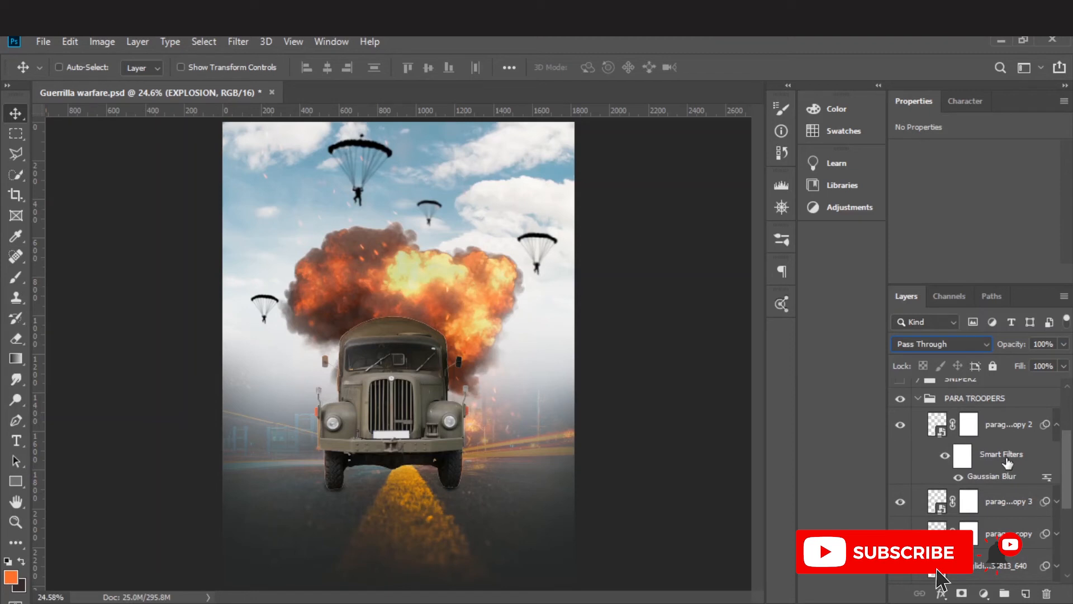
pyautogui.click(235, 43)
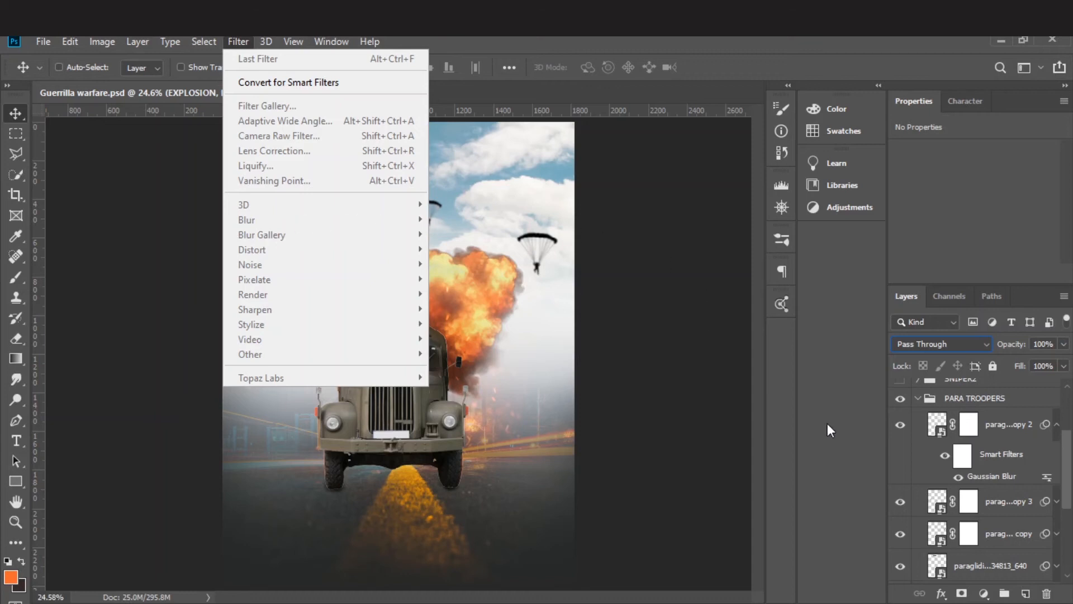
pyautogui.click(989, 429)
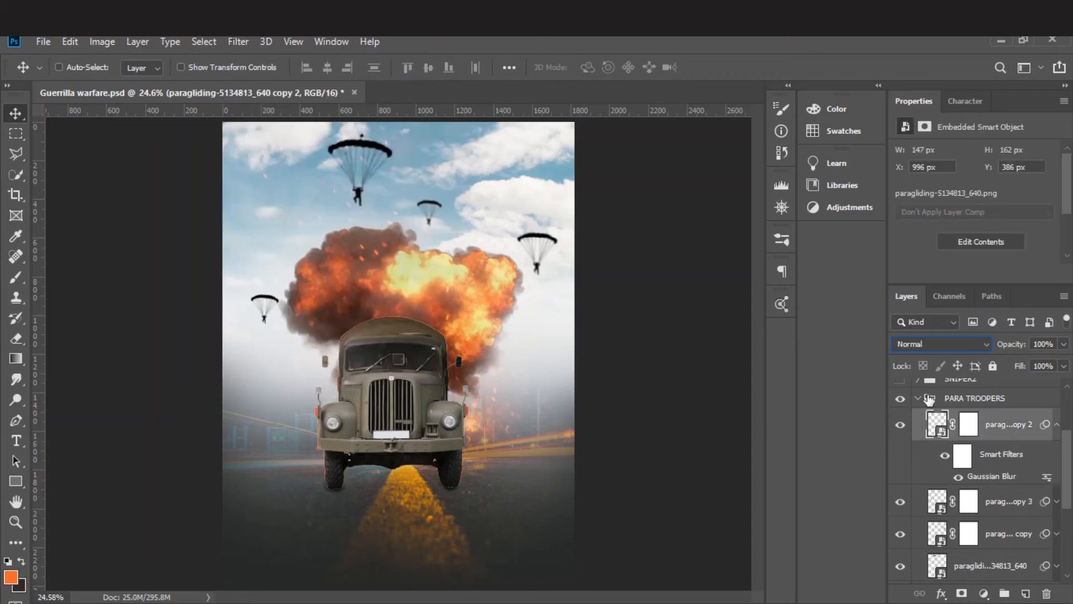
pyautogui.click(919, 399)
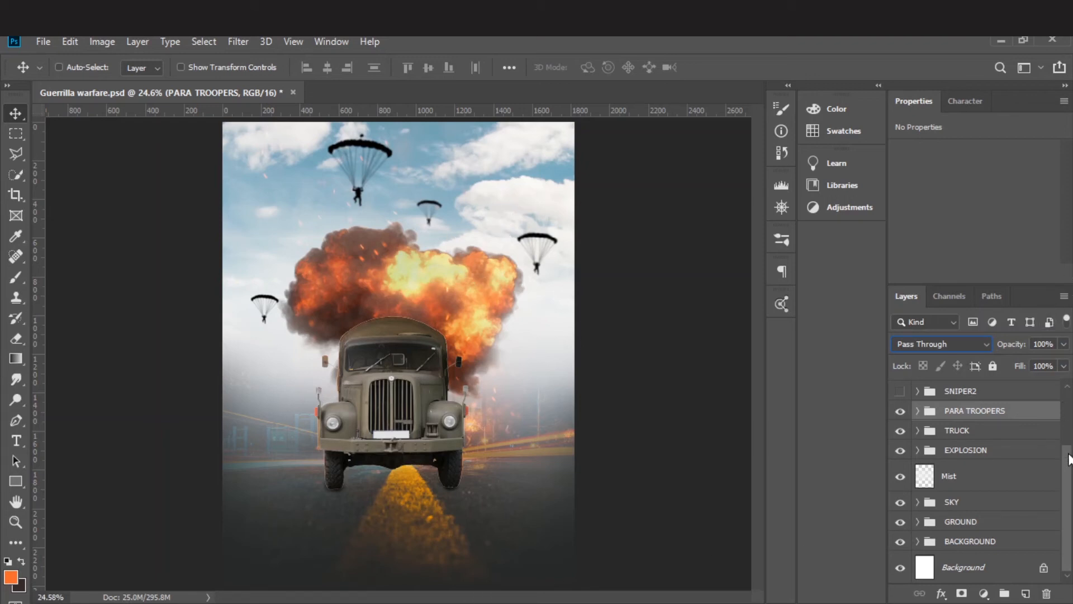
# Make the SNIPER2 group visible, expand it, and show the bf4-render soldier layer and Layer 2 beneath it
pyautogui.moveTo(1068, 465); pyautogui.dragTo(1067, 437)
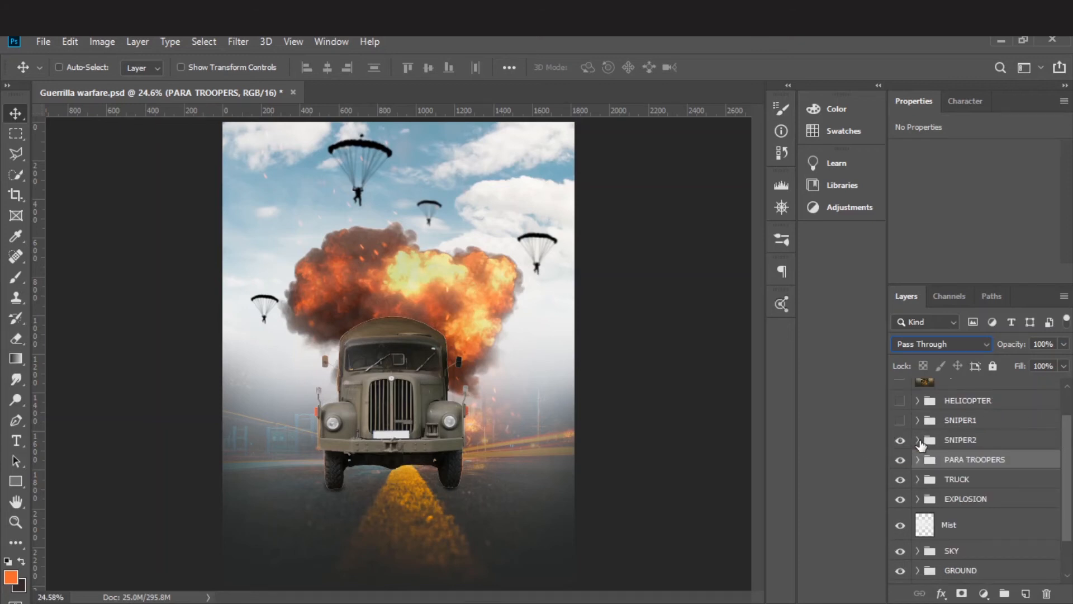
pyautogui.click(918, 441)
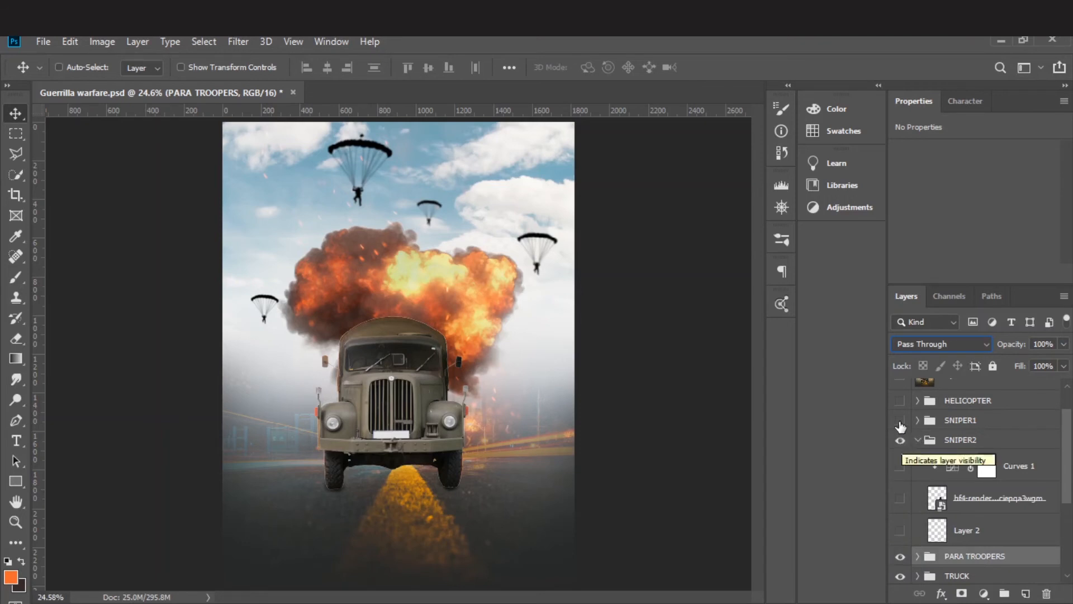
pyautogui.click(900, 433)
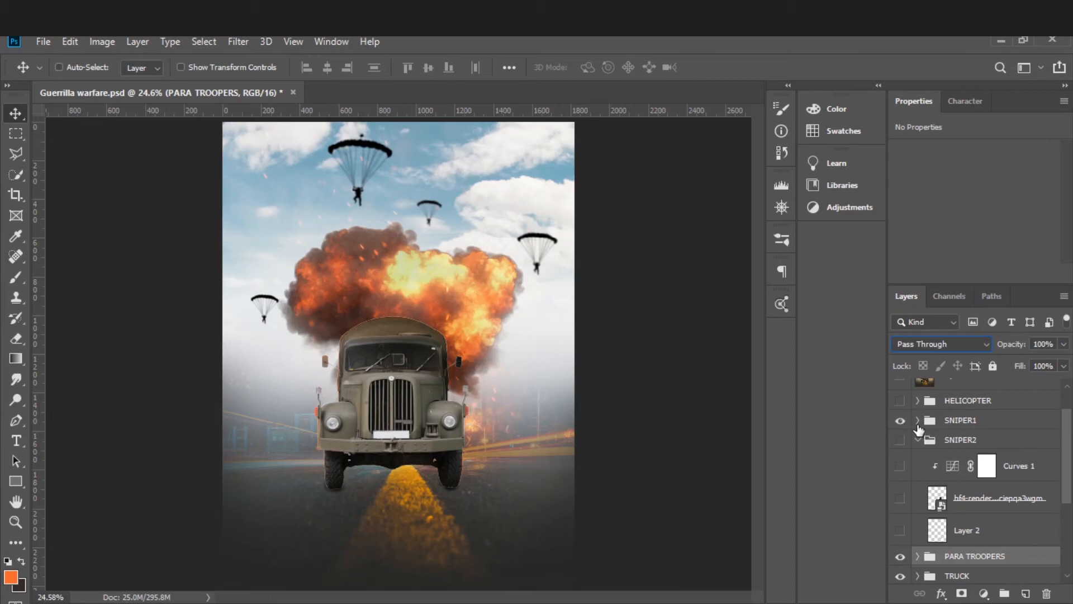
pyautogui.click(900, 419)
pyautogui.click(901, 441)
pyautogui.scroll(-1, 1069, 467)
pyautogui.click(900, 477)
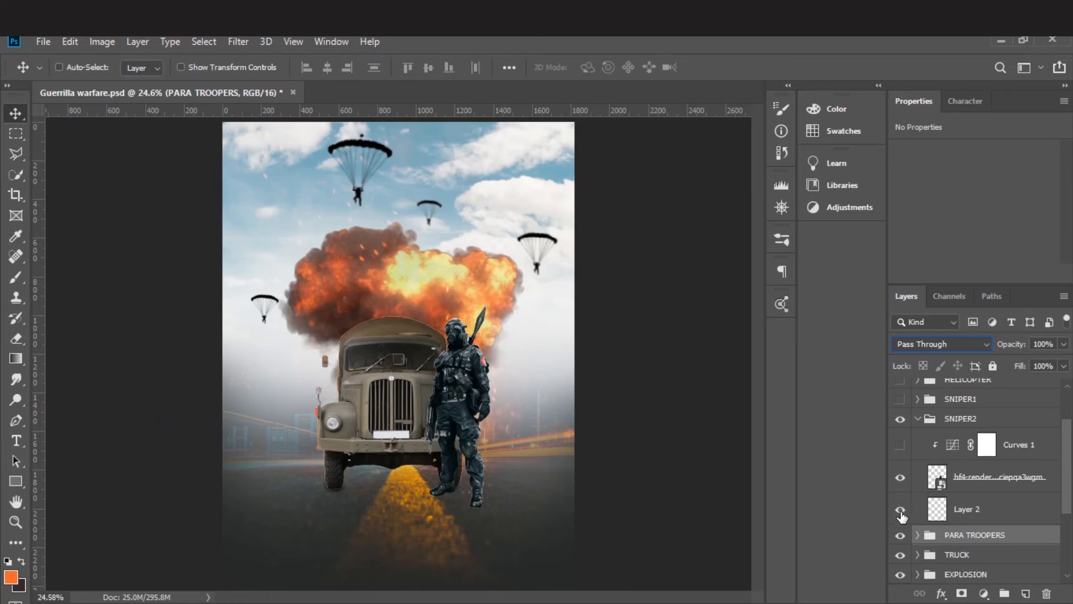
pyautogui.click(901, 511)
# Show the Curves 1 adjustment, compare the standing soldier with and without it, and collapse the SNIPER2 group
pyautogui.click(900, 447)
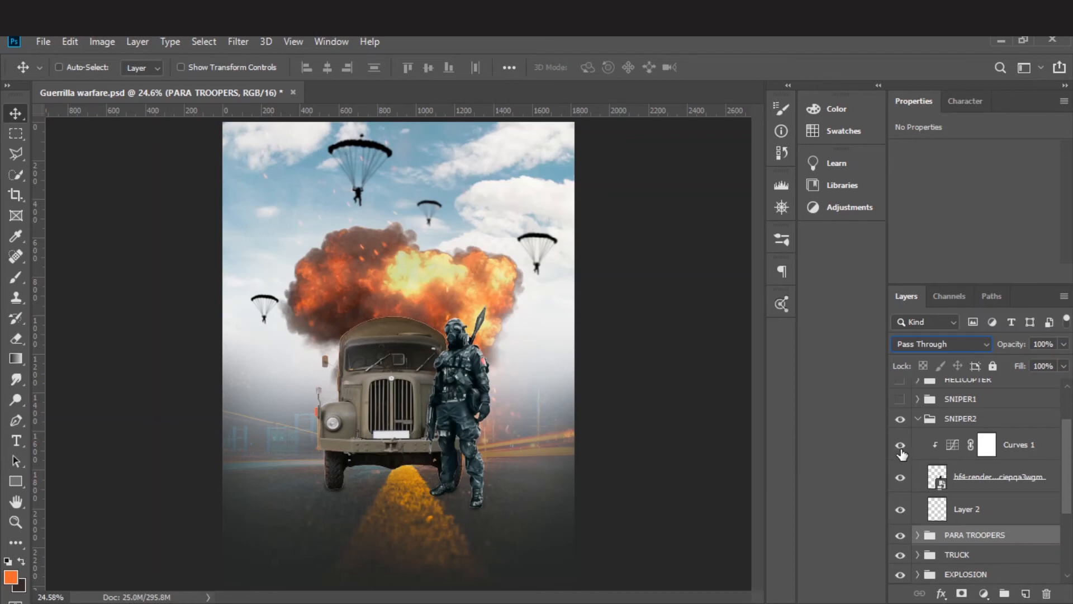
pyautogui.click(901, 449)
pyautogui.click(900, 447)
pyautogui.click(916, 420)
# Make the SNIPER1 group visible, expand it, show the sniper layer and Layer 1, and collapse the group
pyautogui.click(901, 399)
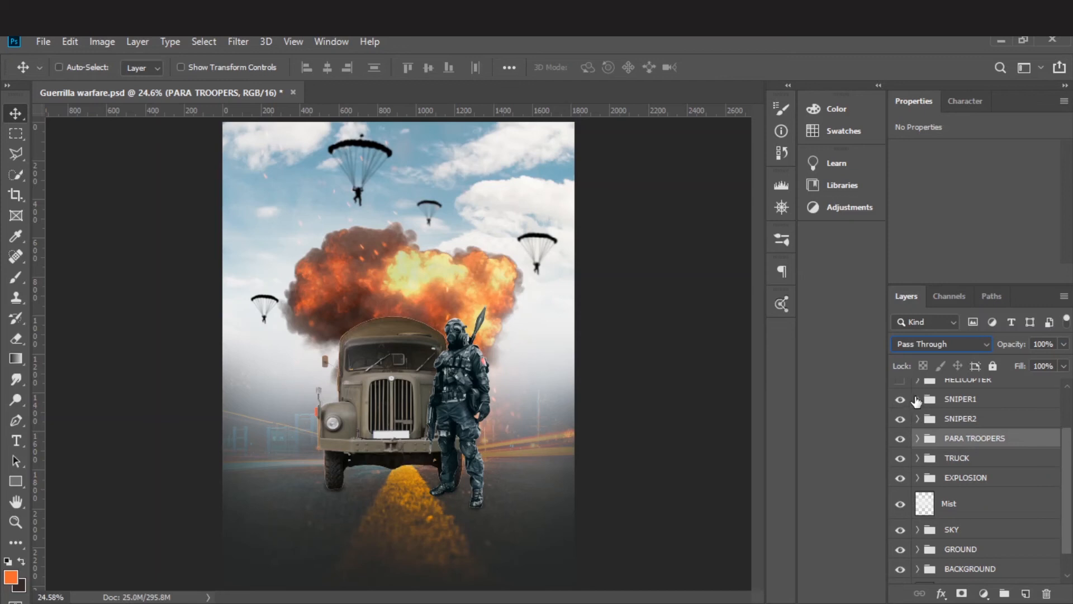
pyautogui.click(917, 399)
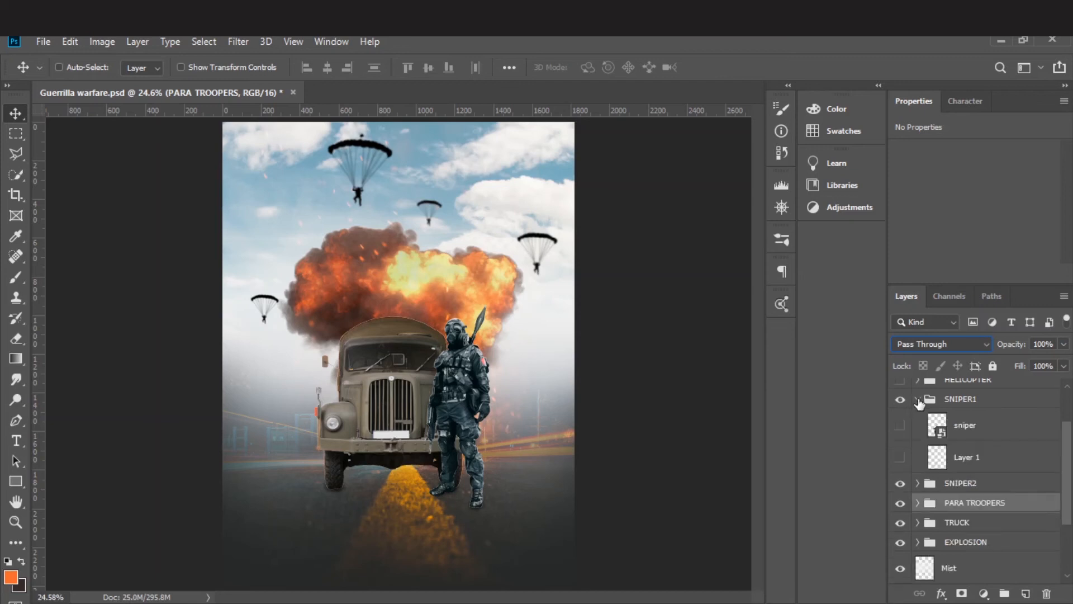
pyautogui.click(901, 429)
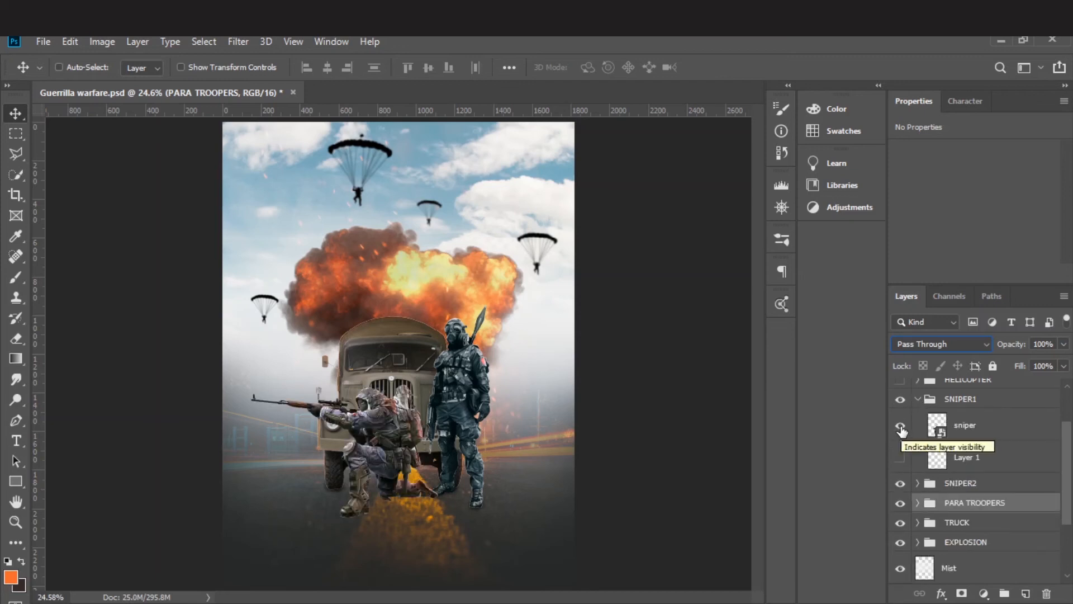
pyautogui.click(963, 427)
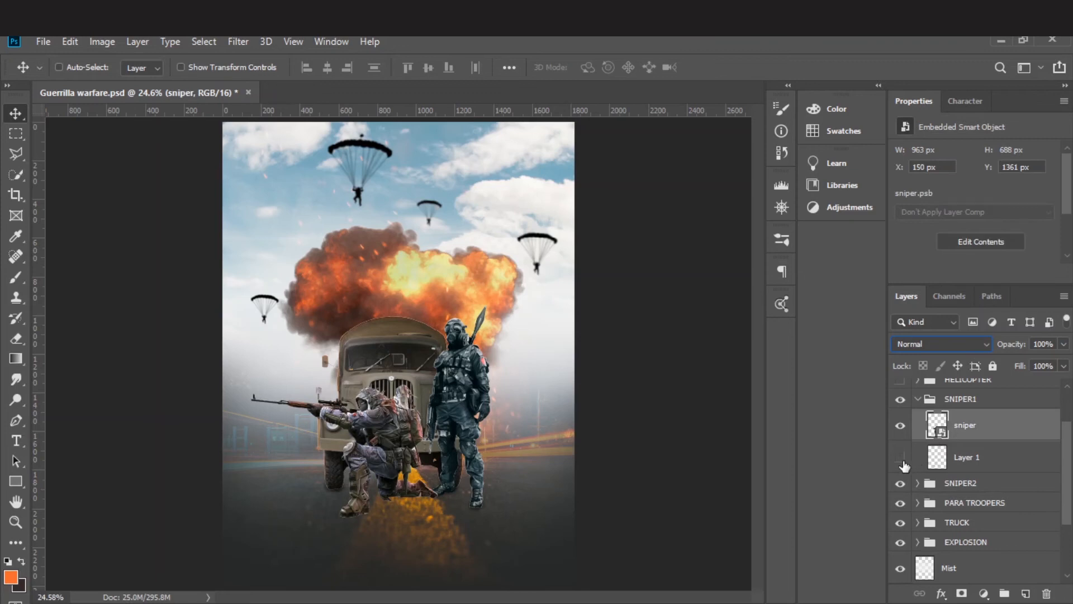
pyautogui.click(901, 459)
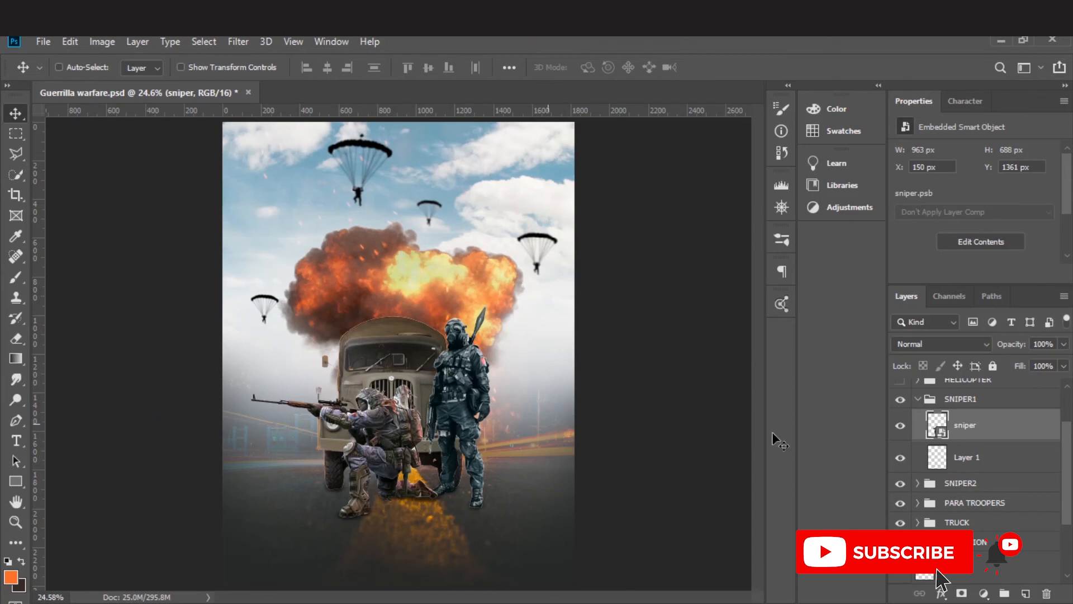
pyautogui.click(919, 401)
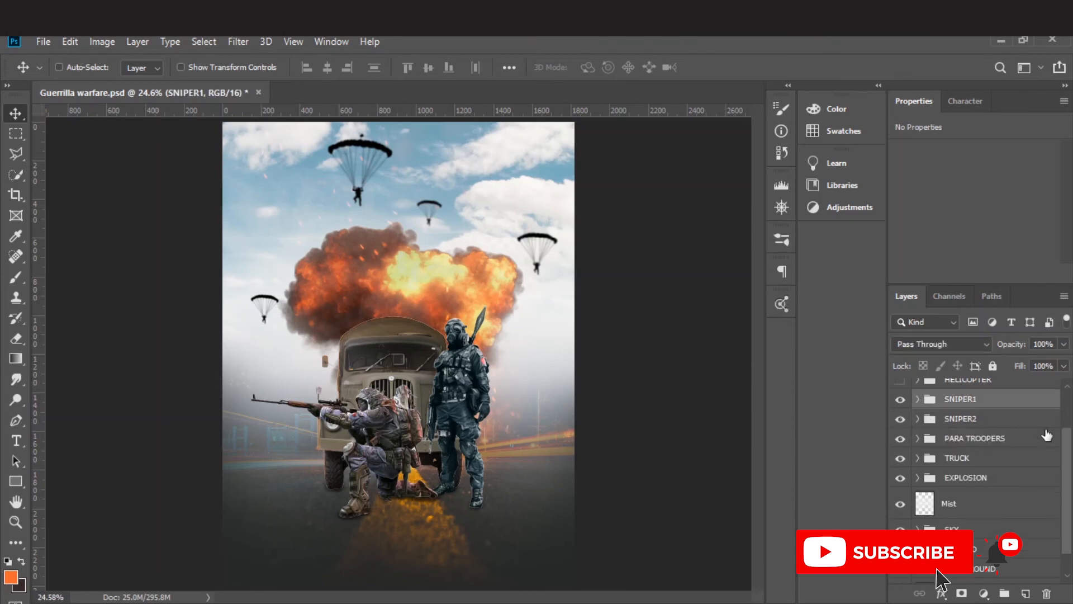
# Make the HELICOPTER group visible, expand it, show both helicopter layers, and collapse the group
pyautogui.moveTo(1068, 461); pyautogui.dragTo(1069, 421)
pyautogui.click(900, 441)
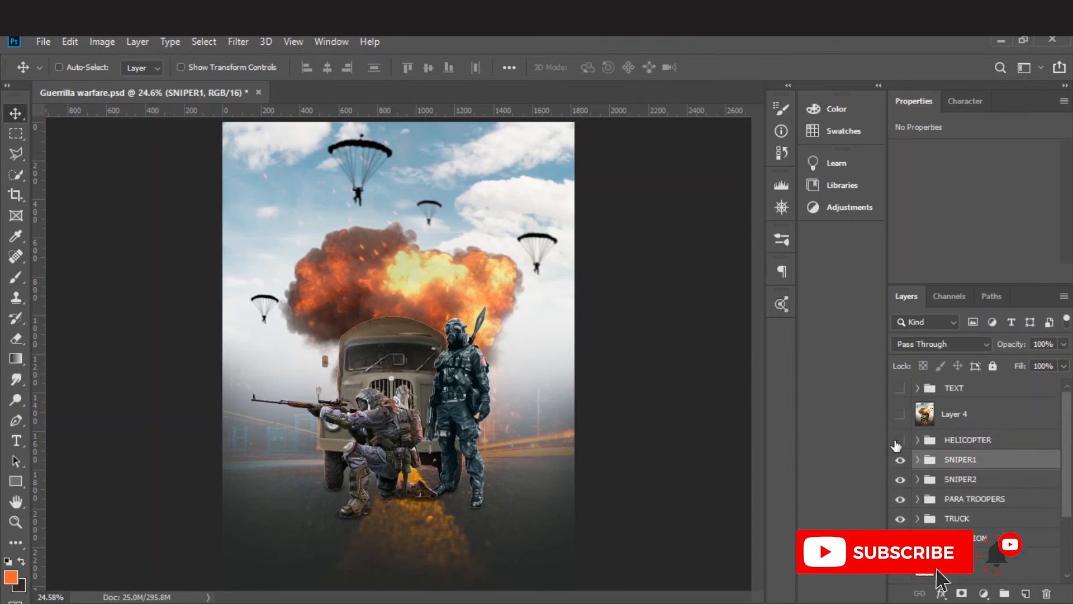
pyautogui.click(918, 440)
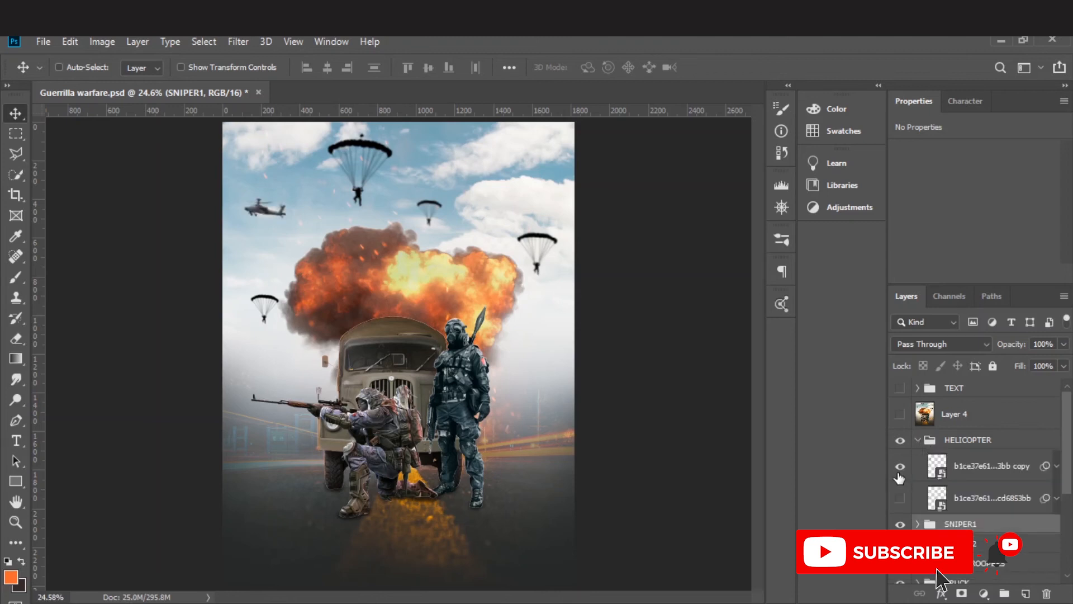
pyautogui.click(900, 497)
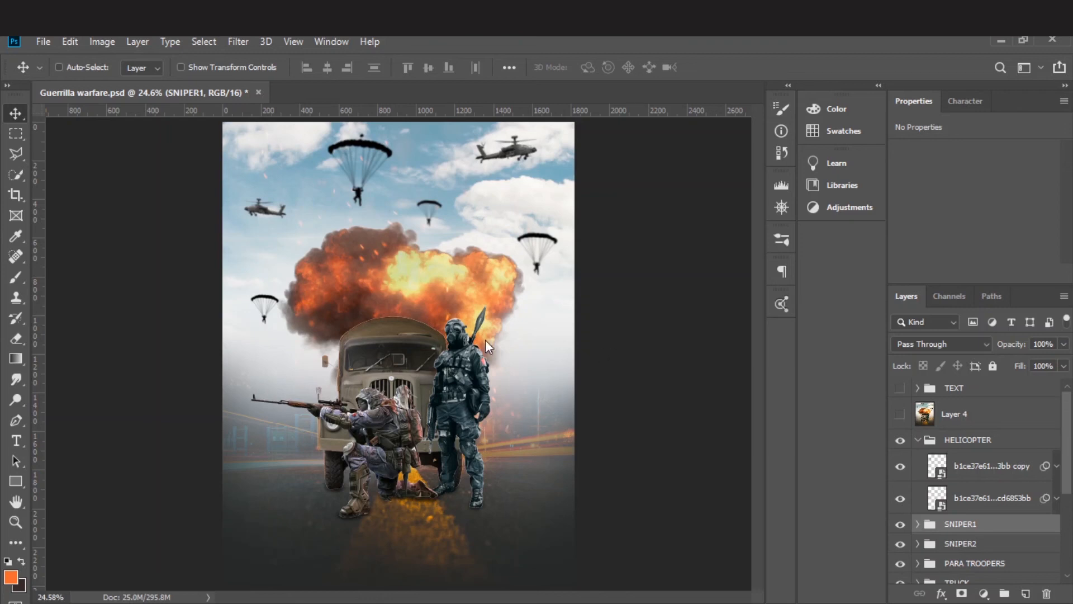
pyautogui.click(917, 440)
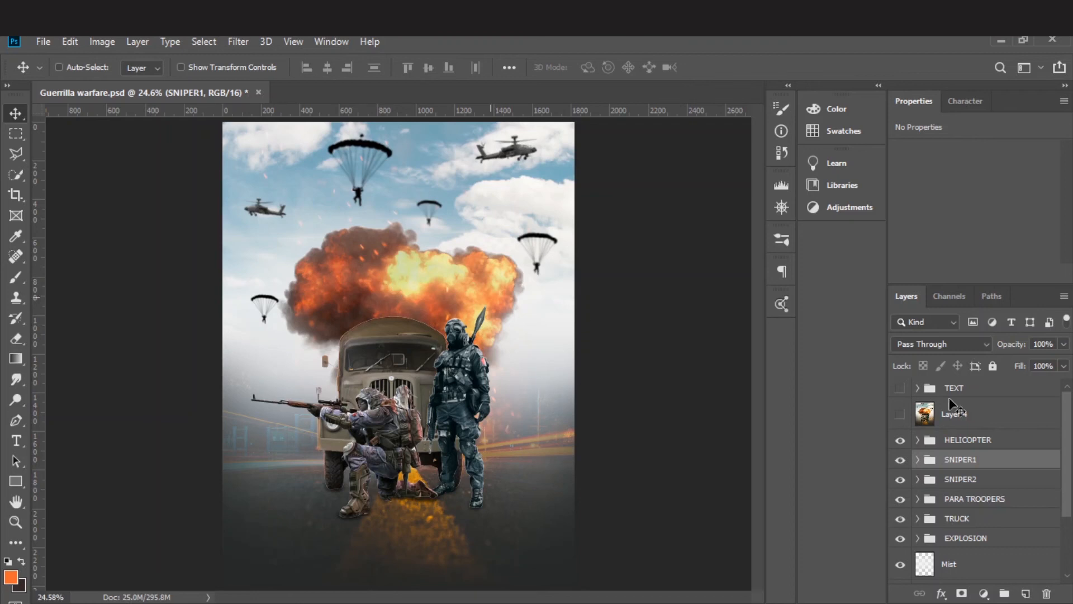
# Show and select Layer 4 above the HELICOPTER group, look over the available filters, and compare the poster with and without the layer
pyautogui.click(967, 441)
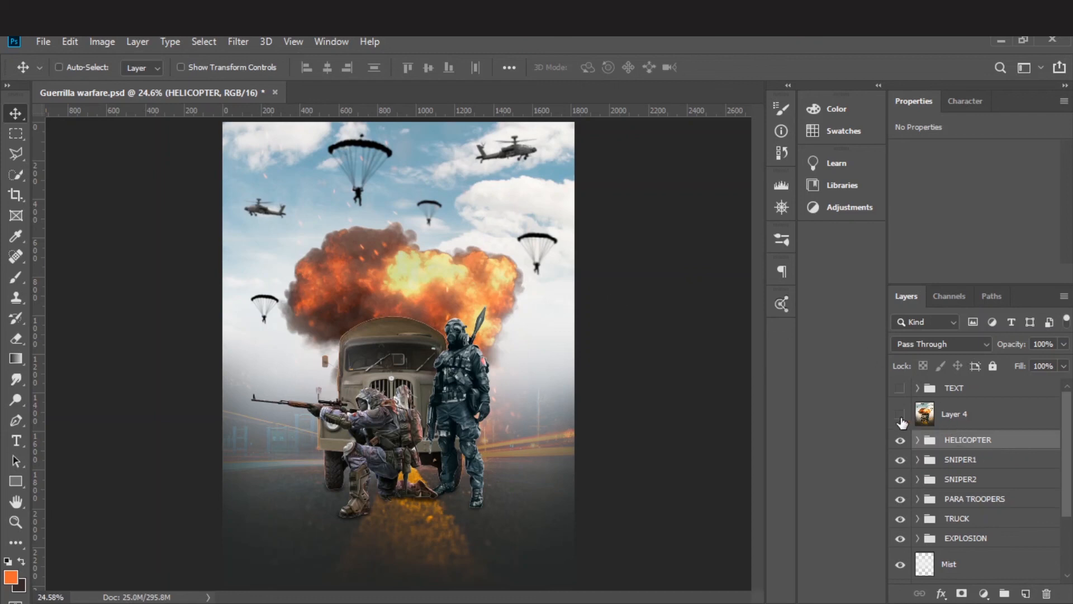
pyautogui.click(966, 420)
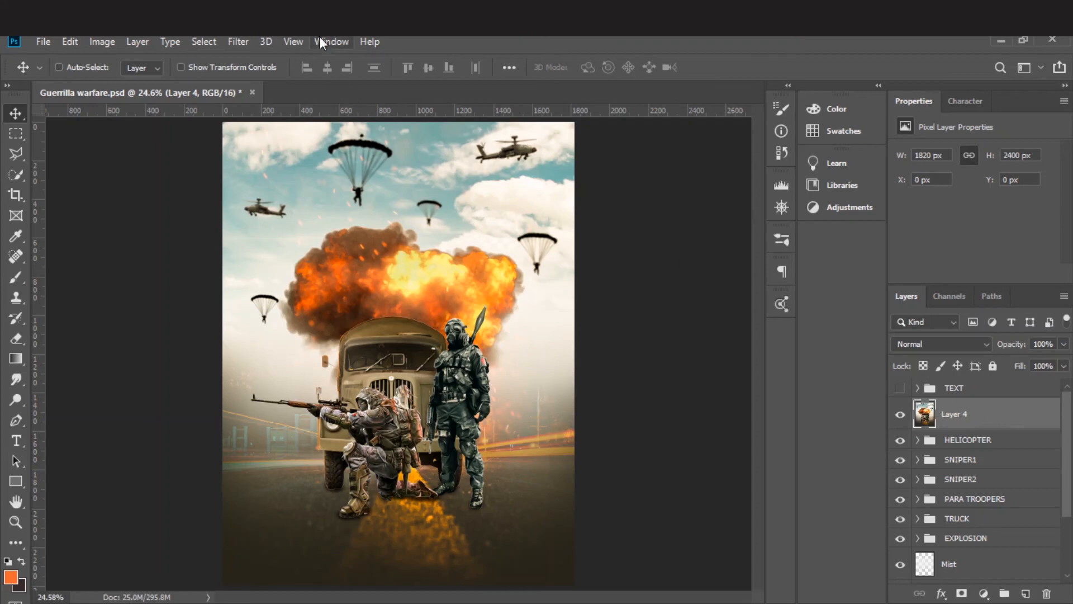
pyautogui.click(240, 45)
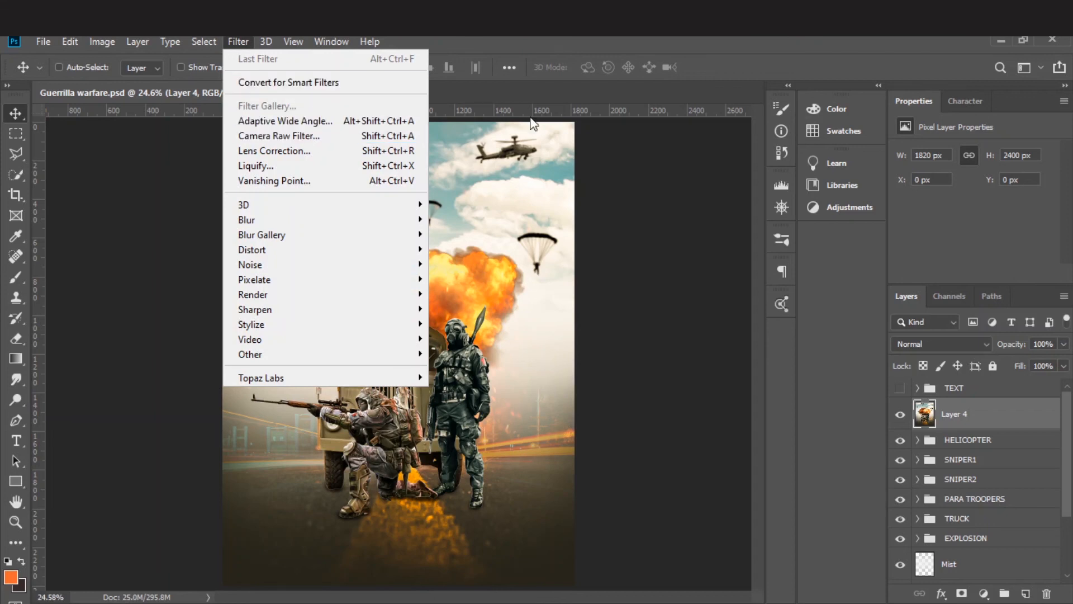
pyautogui.press('Escape')
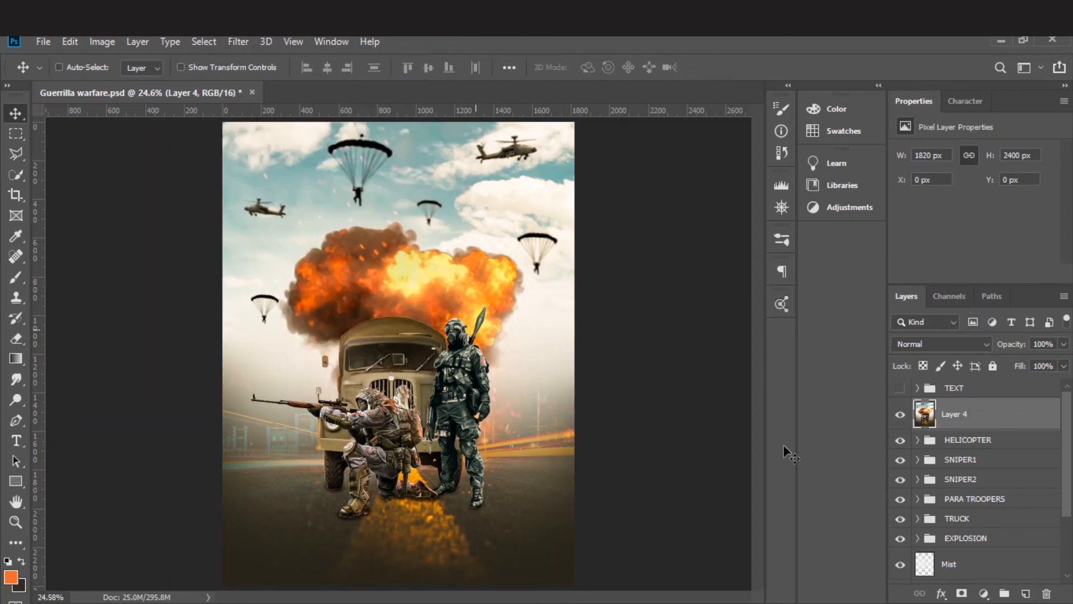
pyautogui.click(901, 415)
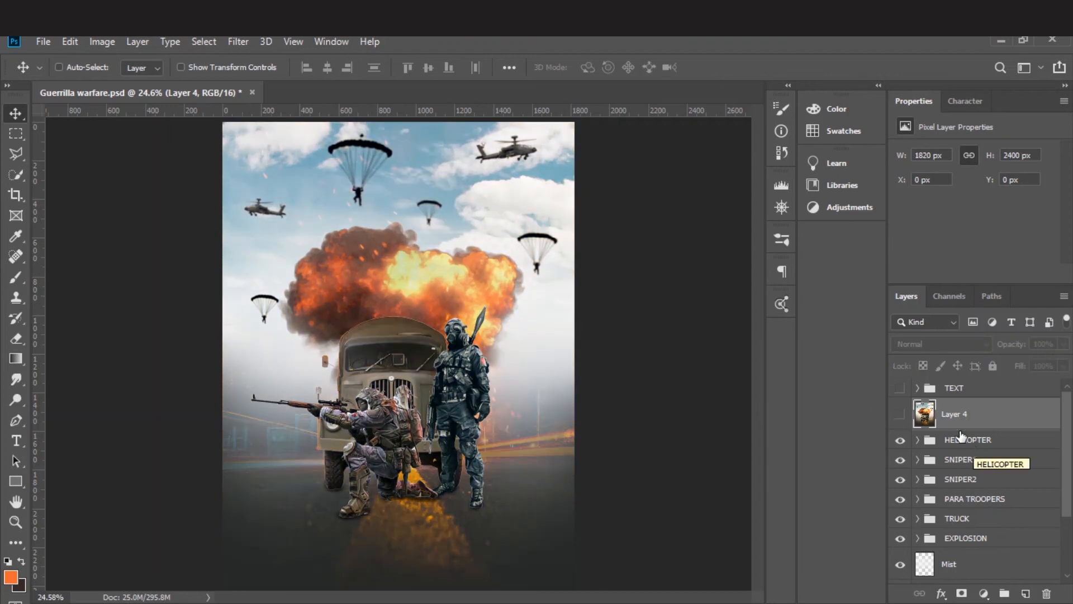
pyautogui.click(901, 417)
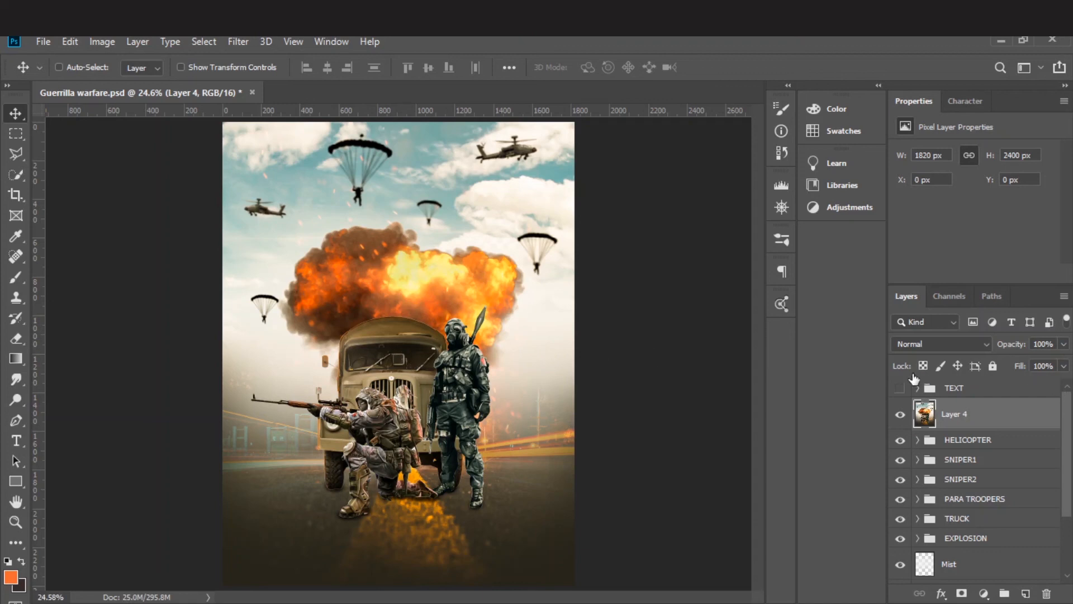
# Expand the TEXT group, make it visible to show the Guerilla Warfare title and logo, and collapse it
pyautogui.click(919, 389)
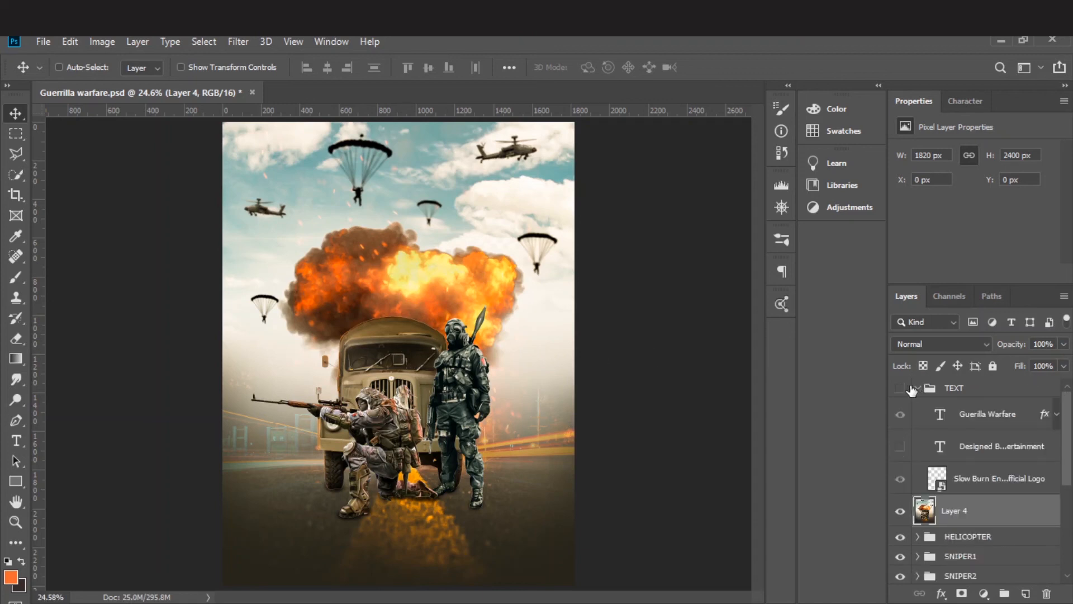
pyautogui.click(900, 388)
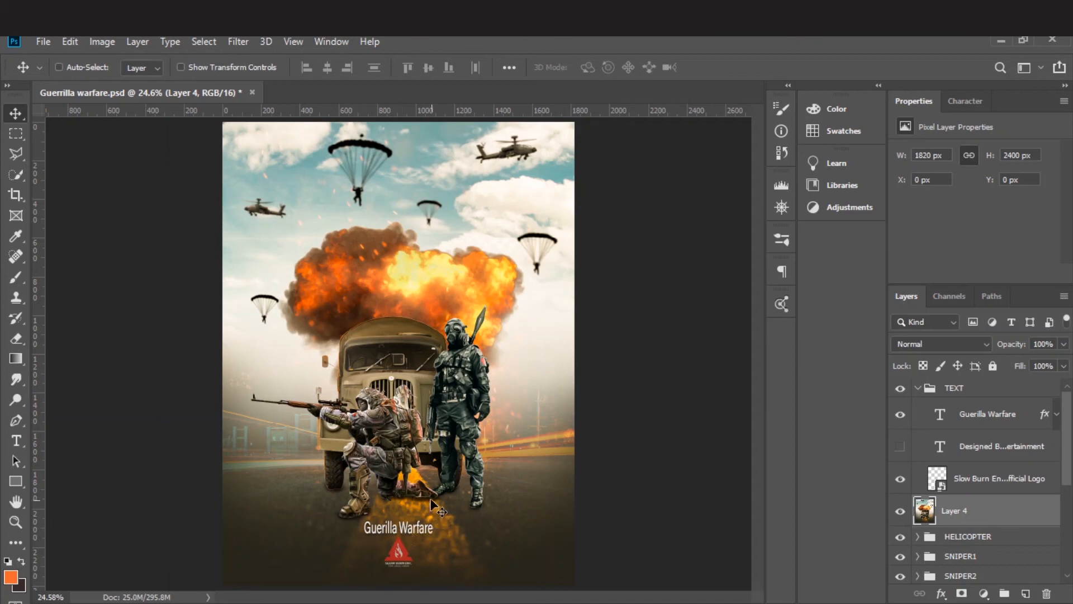
pyautogui.click(917, 389)
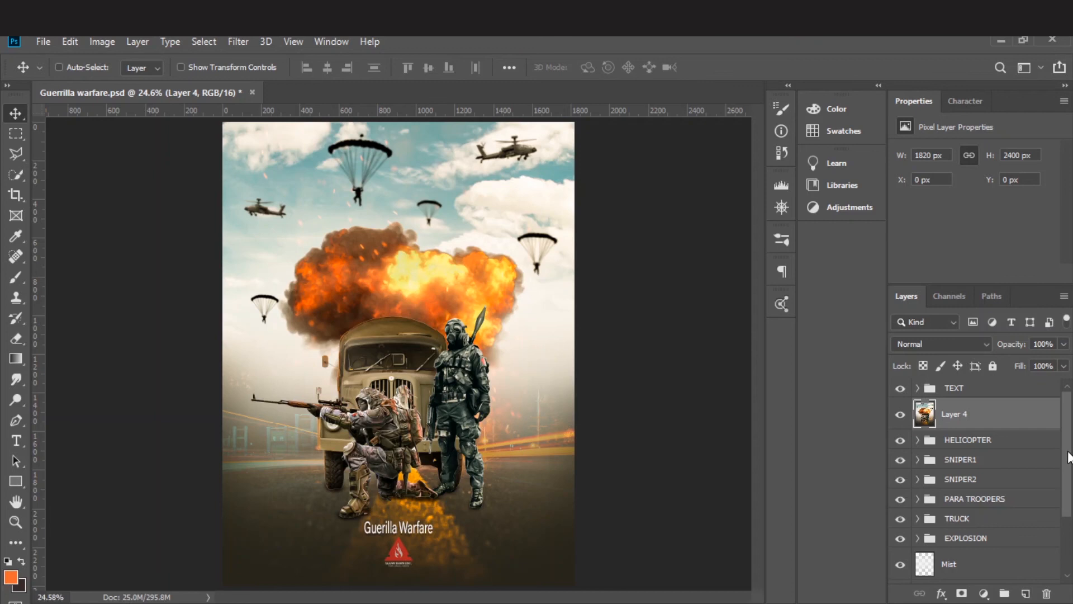
pyautogui.moveTo(1069, 457); pyautogui.dragTo(1066, 510)
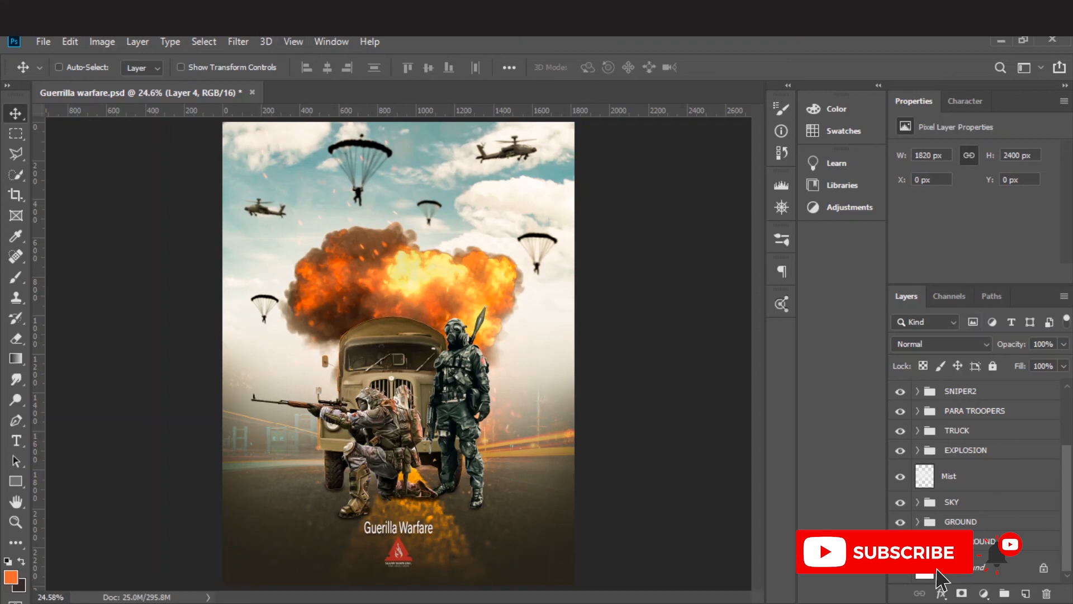
pyautogui.hotkey('alt', 'Tab')
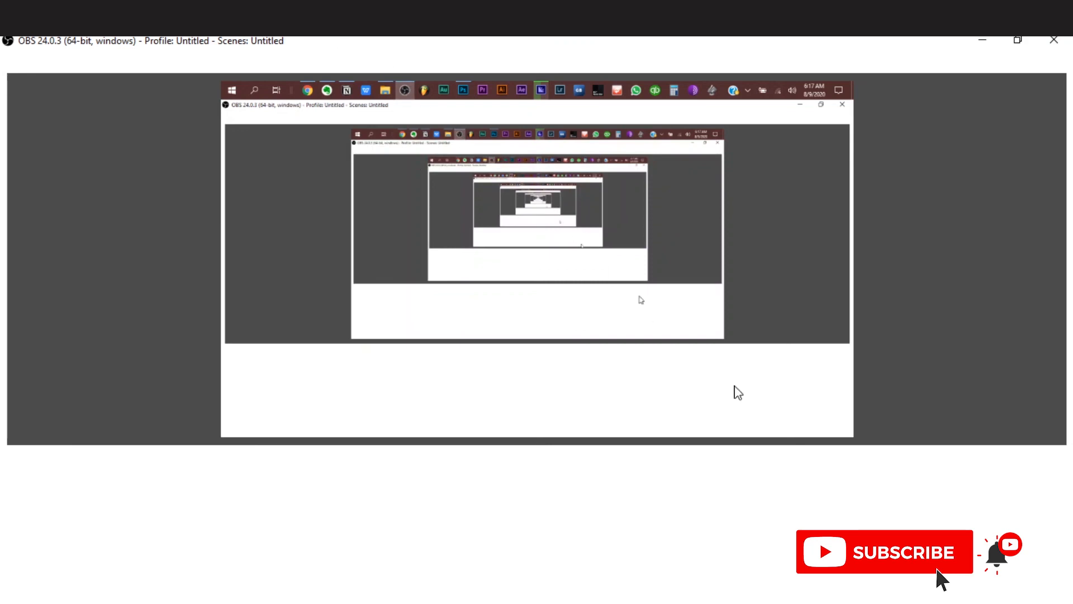